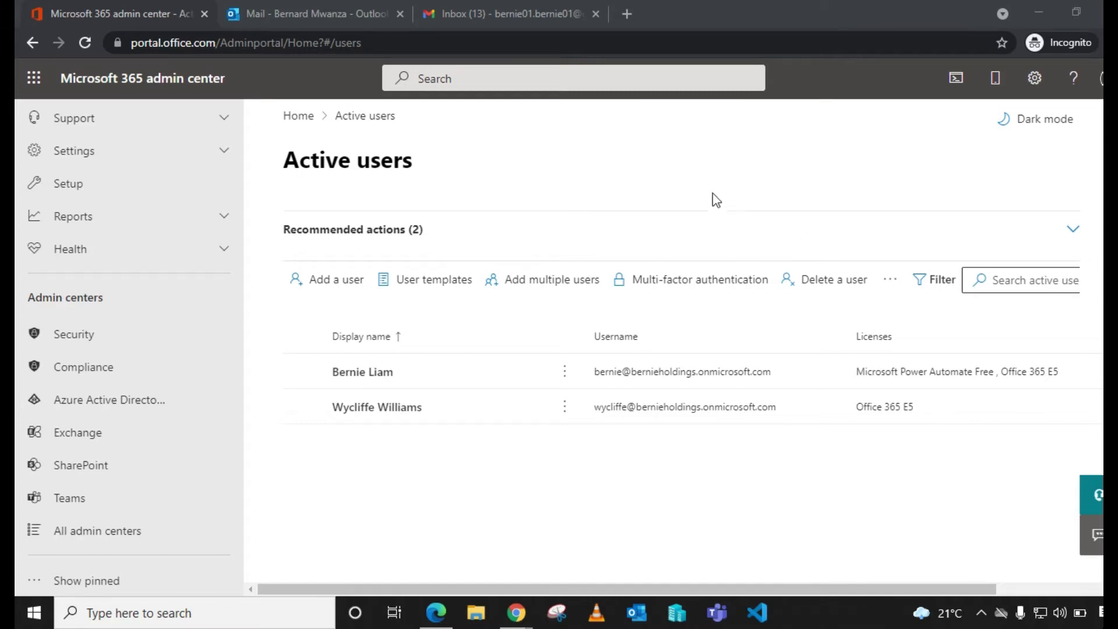
View the external Gmail inbox and the Outlook mailbox, and return to the Microsoft 365 admin center.
{"action": "left_click", "coordinate": [499, 4]}
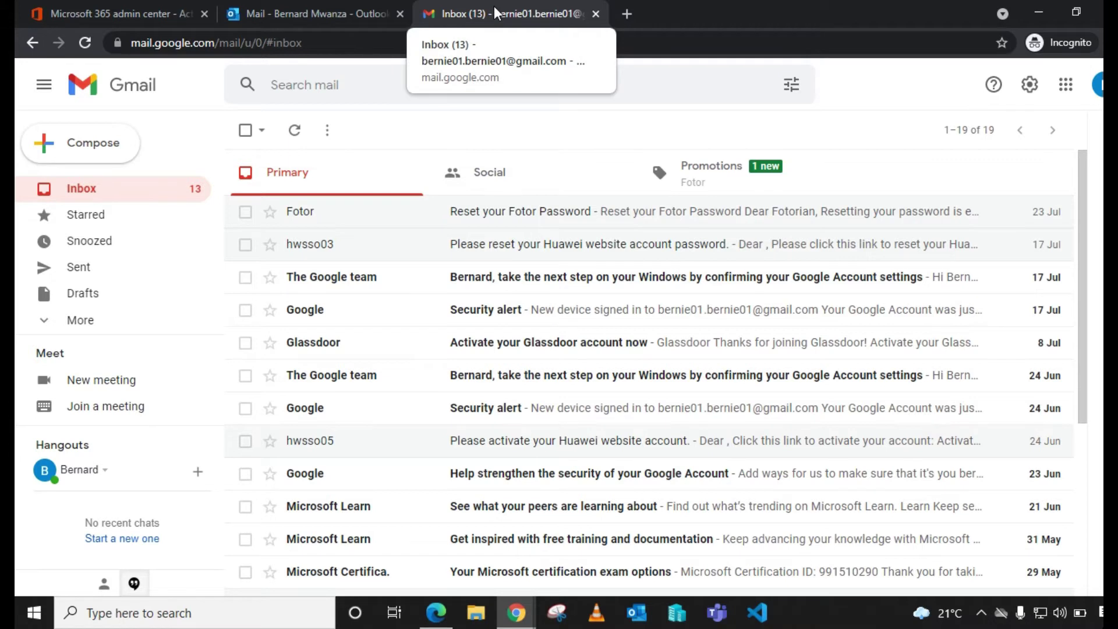
{"action": "left_click", "coordinate": [337, 13]}
{"action": "left_click", "coordinate": [128, 9]}
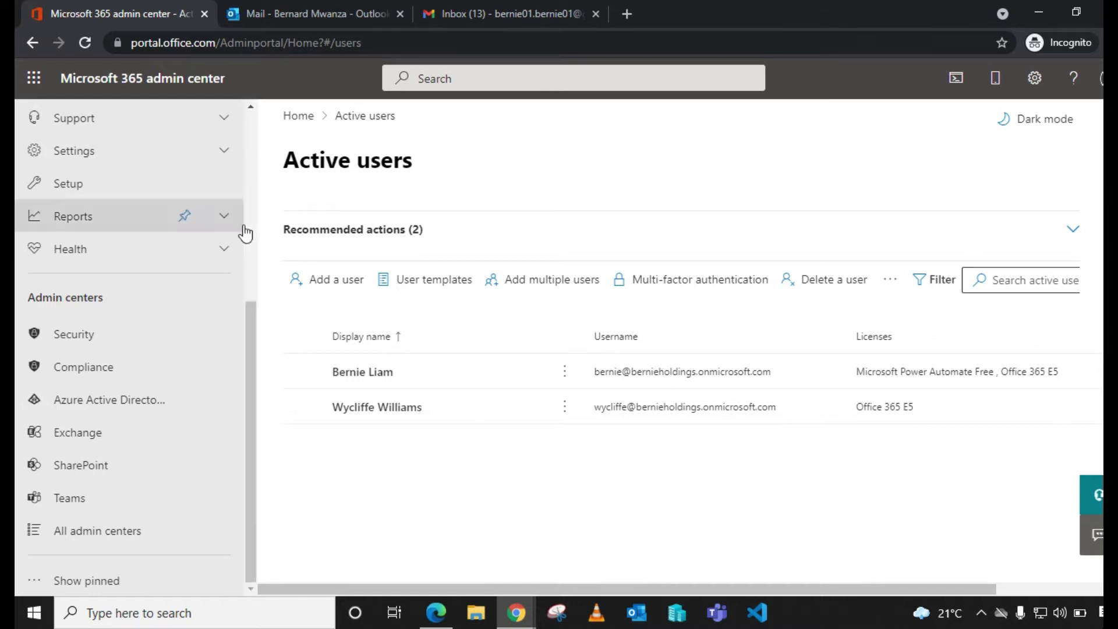
Open the email forwarding settings in the mail details of the first active user.
{"action": "scroll", "coordinate": [249, 148], "scroll_direction": "up", "scroll_amount": 6}
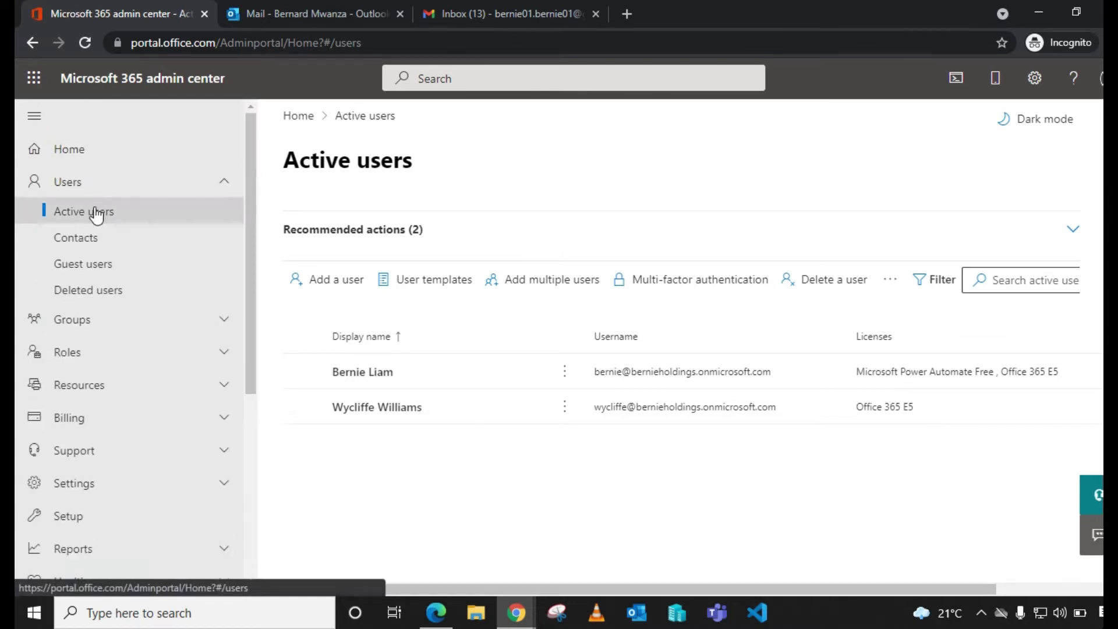
{"action": "left_click", "coordinate": [115, 186]}
{"action": "left_click", "coordinate": [92, 185]}
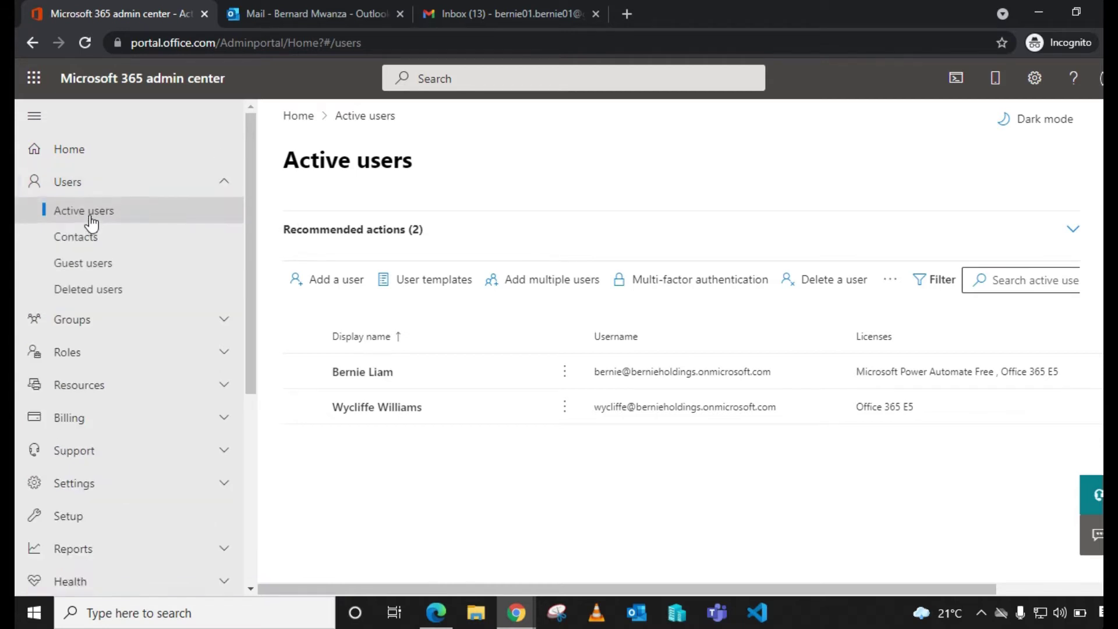
{"action": "left_click", "coordinate": [365, 376]}
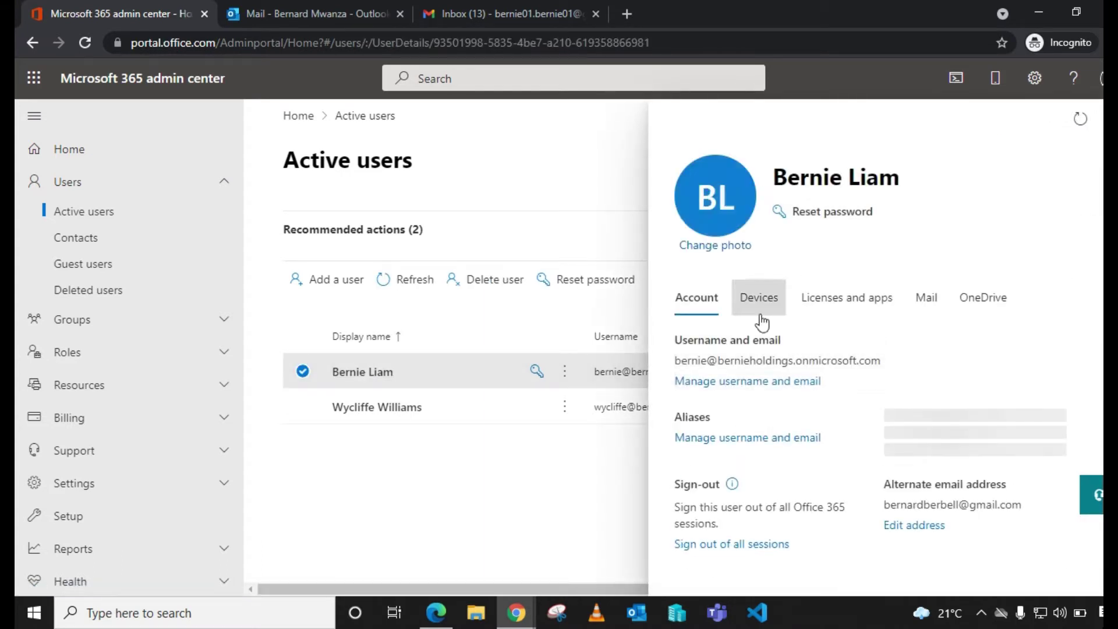
{"action": "left_click", "coordinate": [934, 309]}
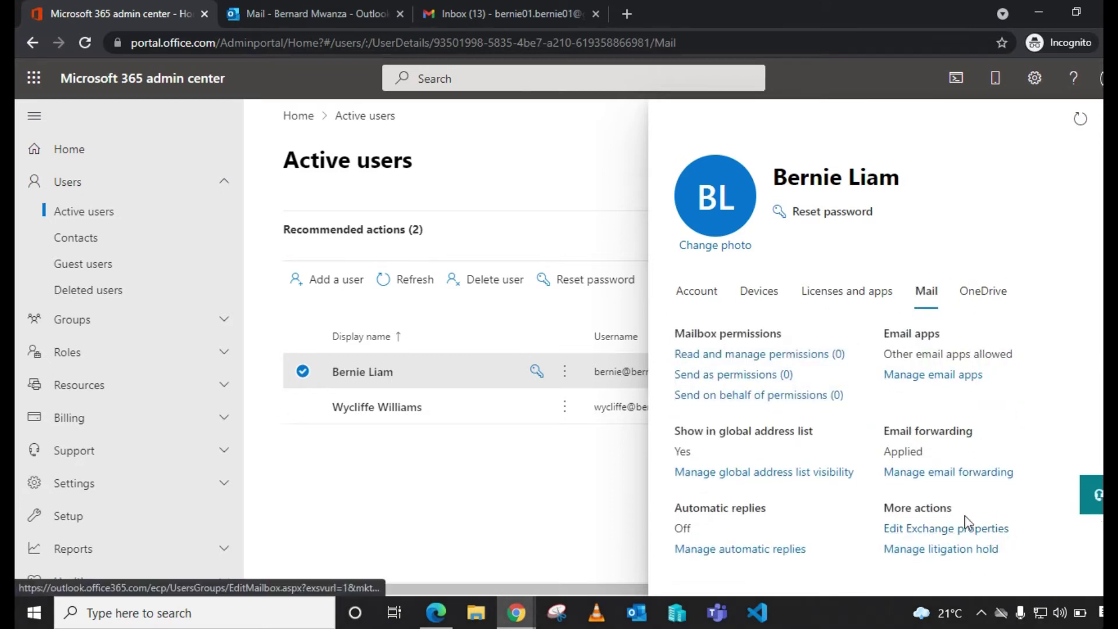
{"action": "left_click", "coordinate": [928, 473]}
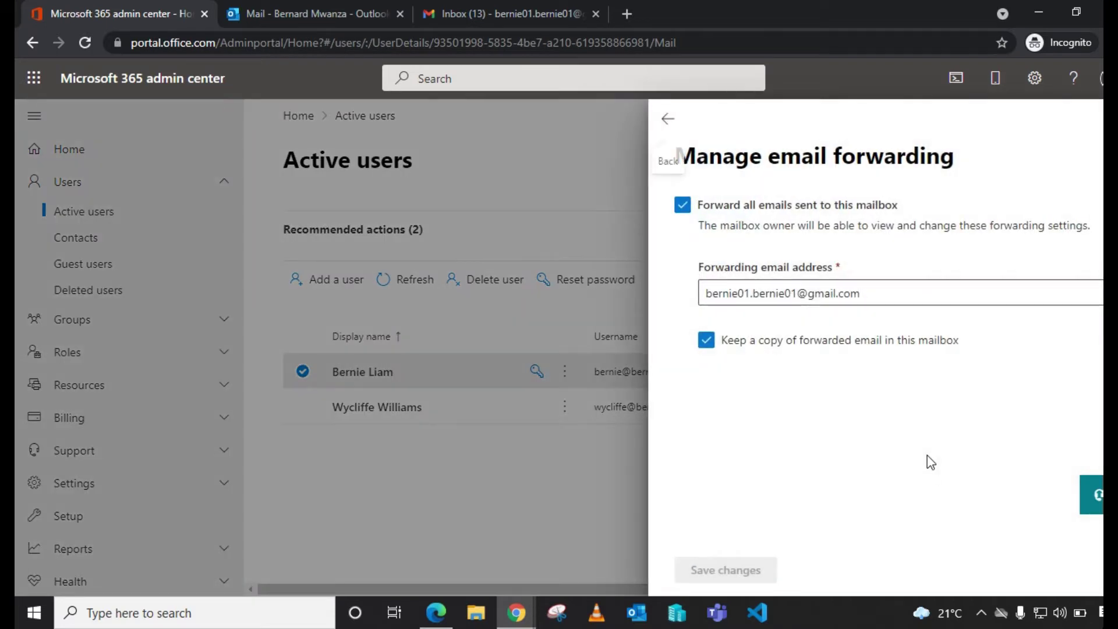
Inspect the mailbox's forwarding option, forwarding address and keep-a-copy setting, and close the user's details without saving.
{"action": "left_click", "coordinate": [683, 205]}
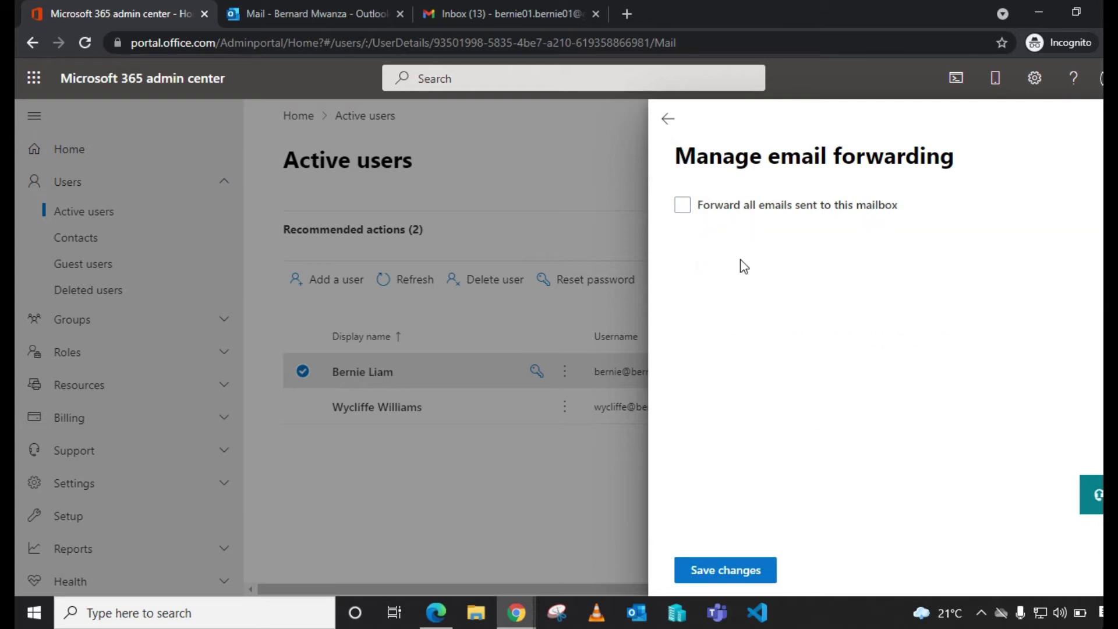
{"action": "left_click", "coordinate": [683, 207]}
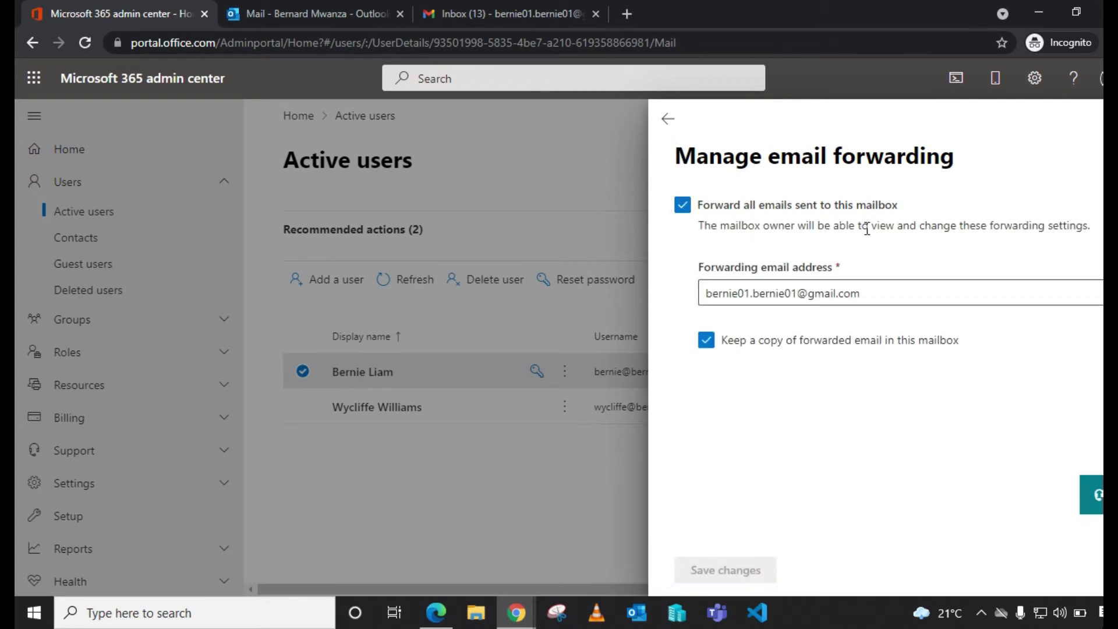
{"action": "left_click_drag", "start_coordinate": [866, 292], "coordinate": [694, 297]}
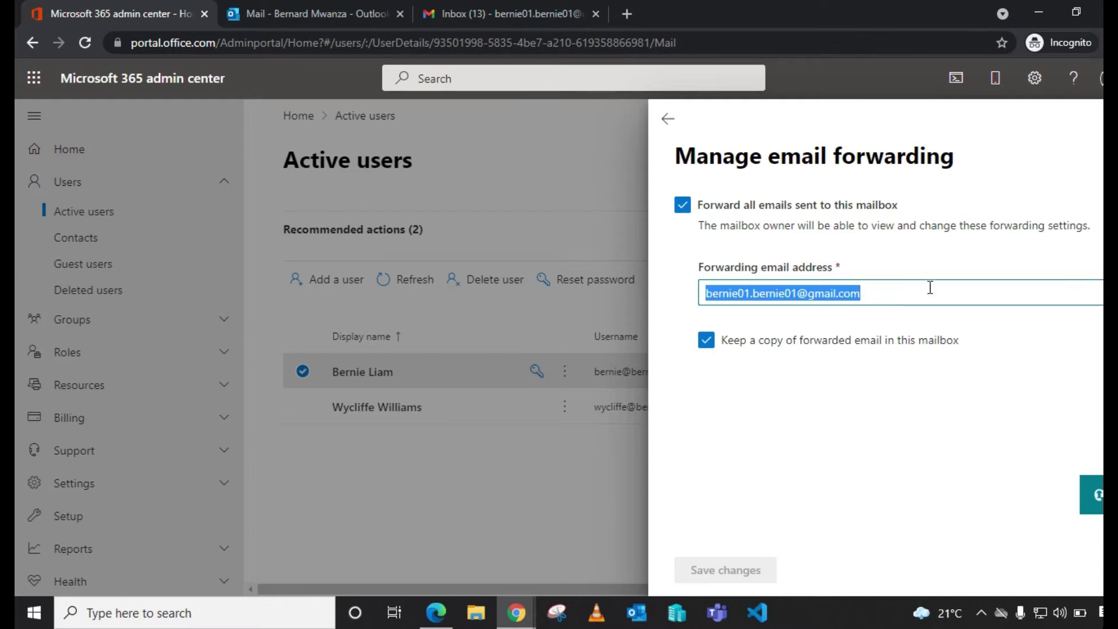
{"action": "left_click", "coordinate": [913, 300]}
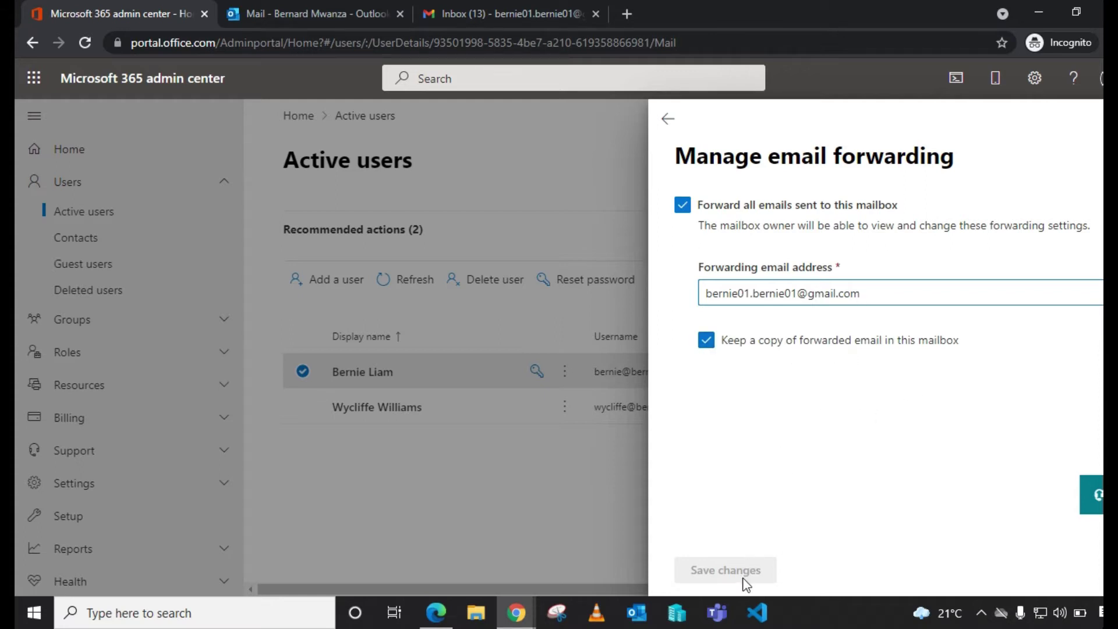
{"action": "key", "text": "Escape"}
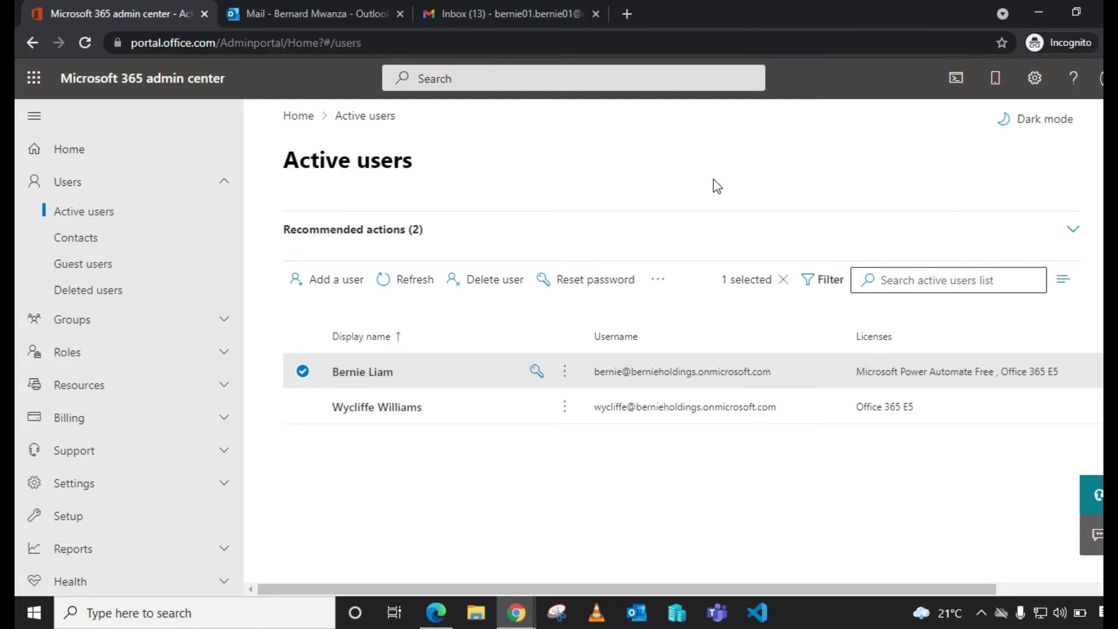
Switch to Gmail in Edge and send a message to the first user's Microsoft 365 address with subject and body "Testing V9".
{"action": "key", "text": "alt+Tab"}
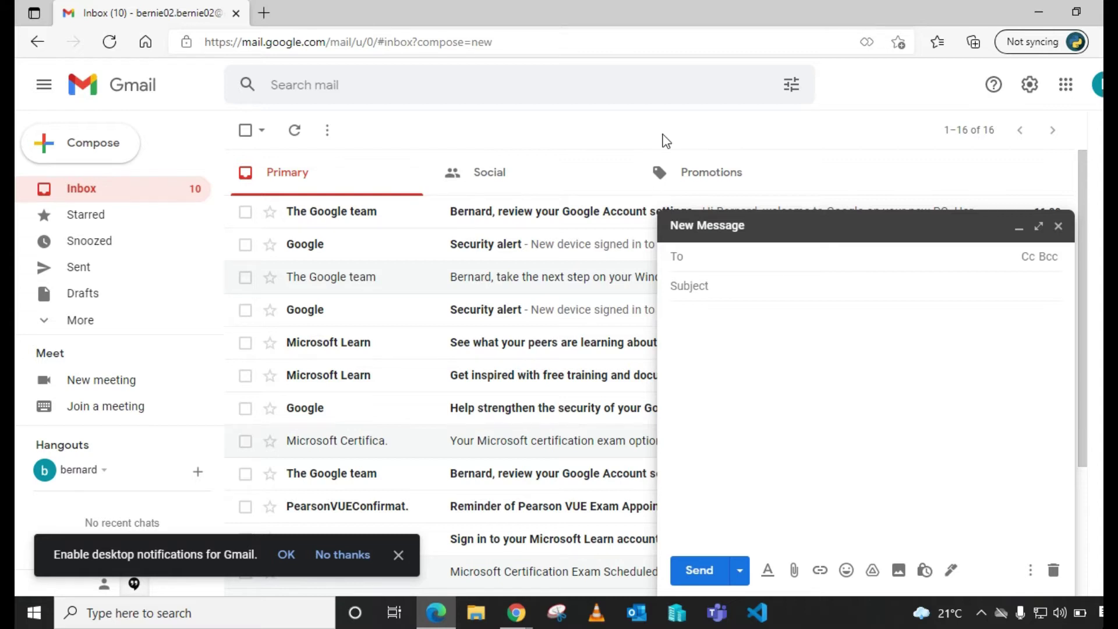
{"action": "right_click", "coordinate": [709, 262]}
{"action": "left_click", "coordinate": [754, 367]}
{"action": "left_click", "coordinate": [742, 290]}
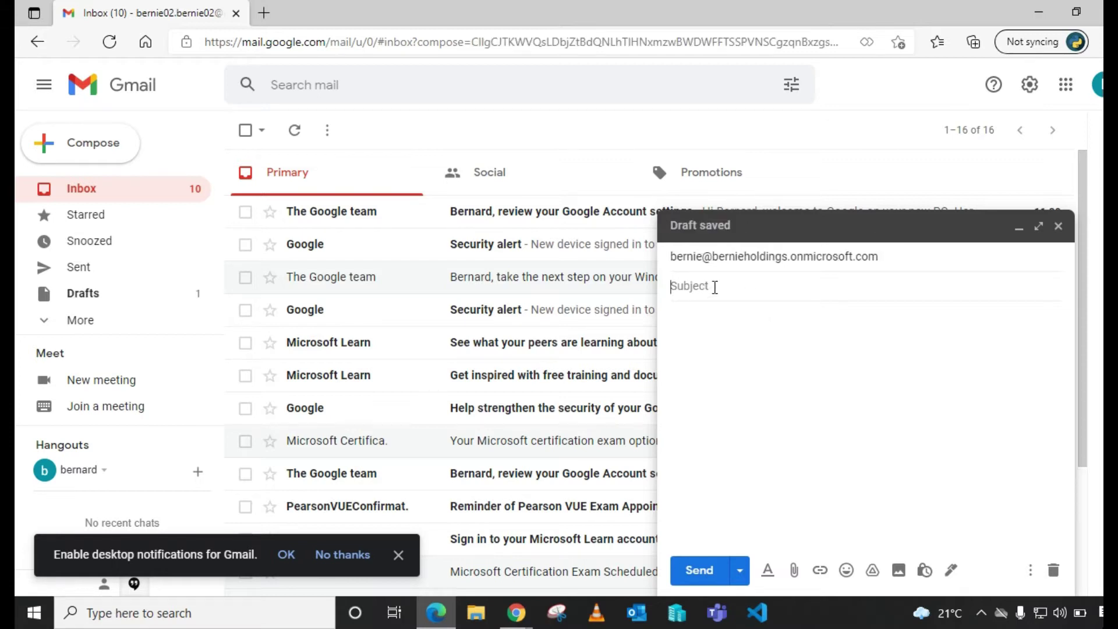
{"action": "type", "text": "Testing 19"}
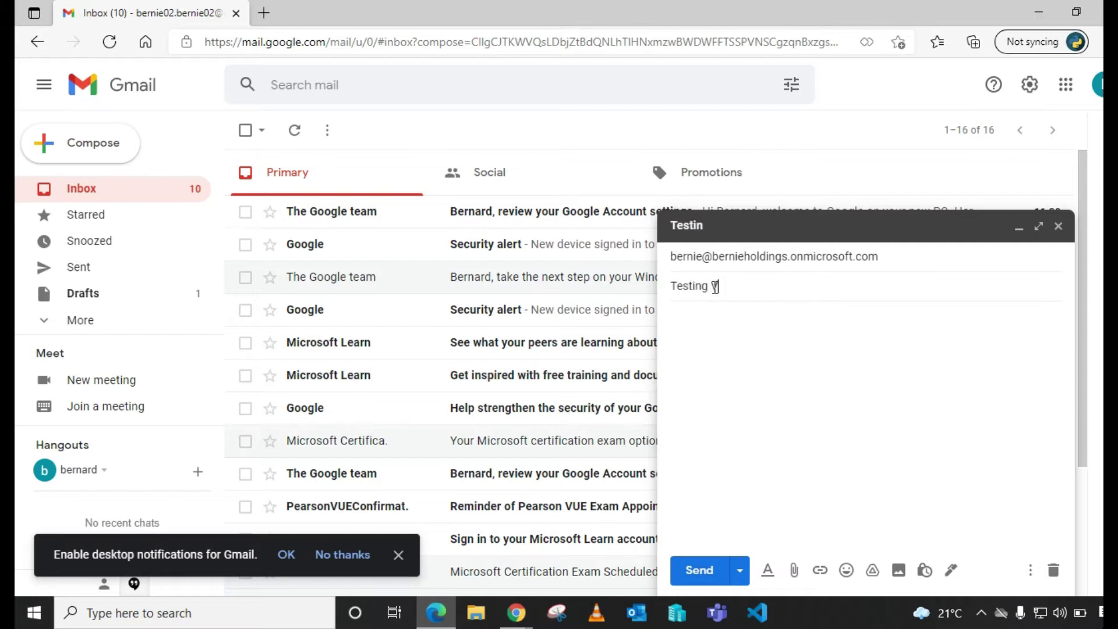
{"action": "left_click", "coordinate": [719, 311]}
{"action": "type", "text": "Testing V"}
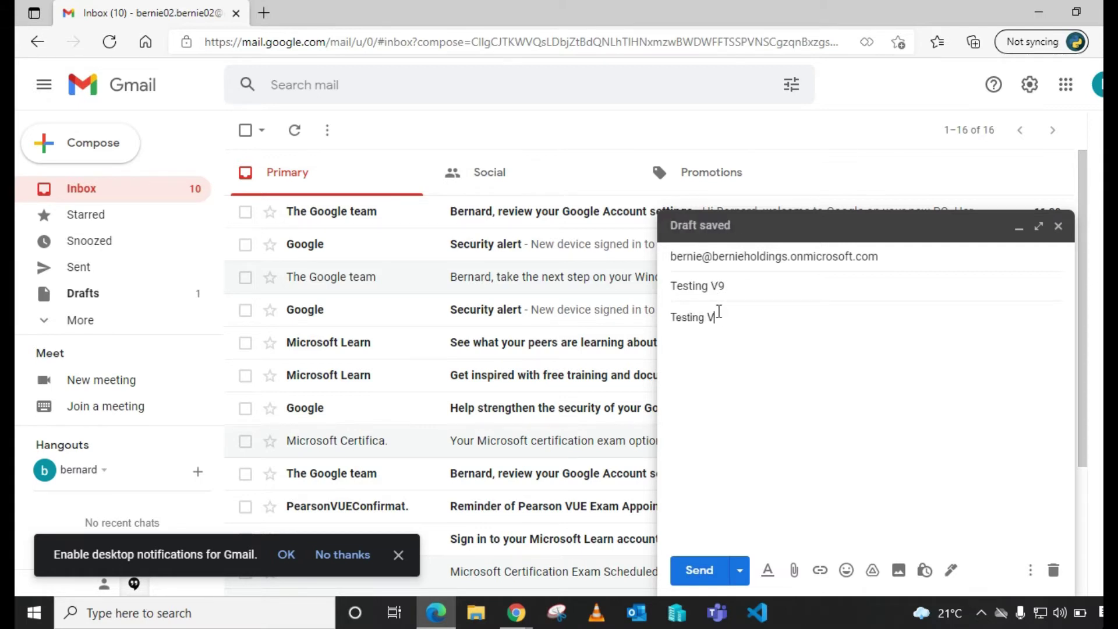
{"action": "type", "text": "9"}
{"action": "left_click", "coordinate": [698, 572]}
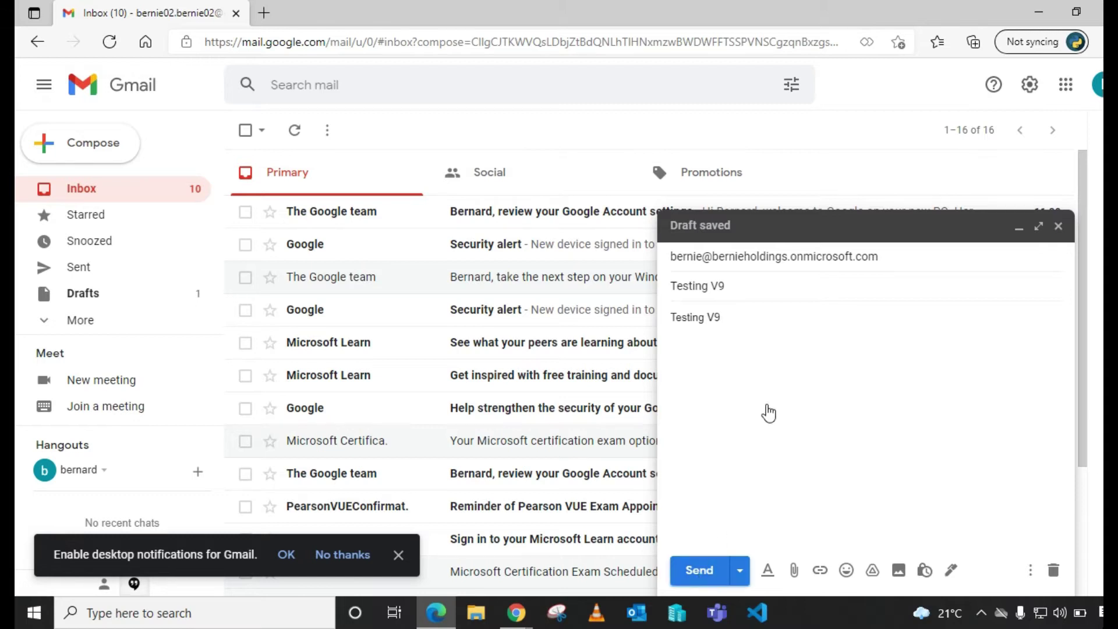
Switch to the Outlook mailbox in Chrome, open the "Testing V9" conversation and read the delivery report's diagnostic information for administrators.
{"action": "mouse_move", "coordinate": [517, 611]}
{"action": "left_click", "coordinate": [580, 553]}
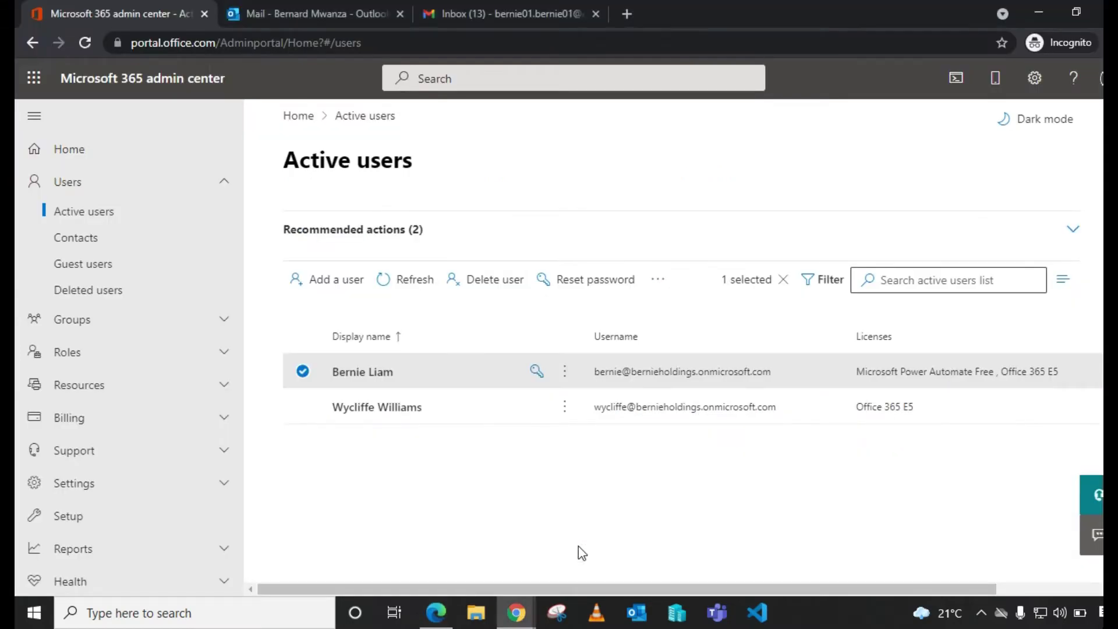
{"action": "key", "text": "ctrl+Tab"}
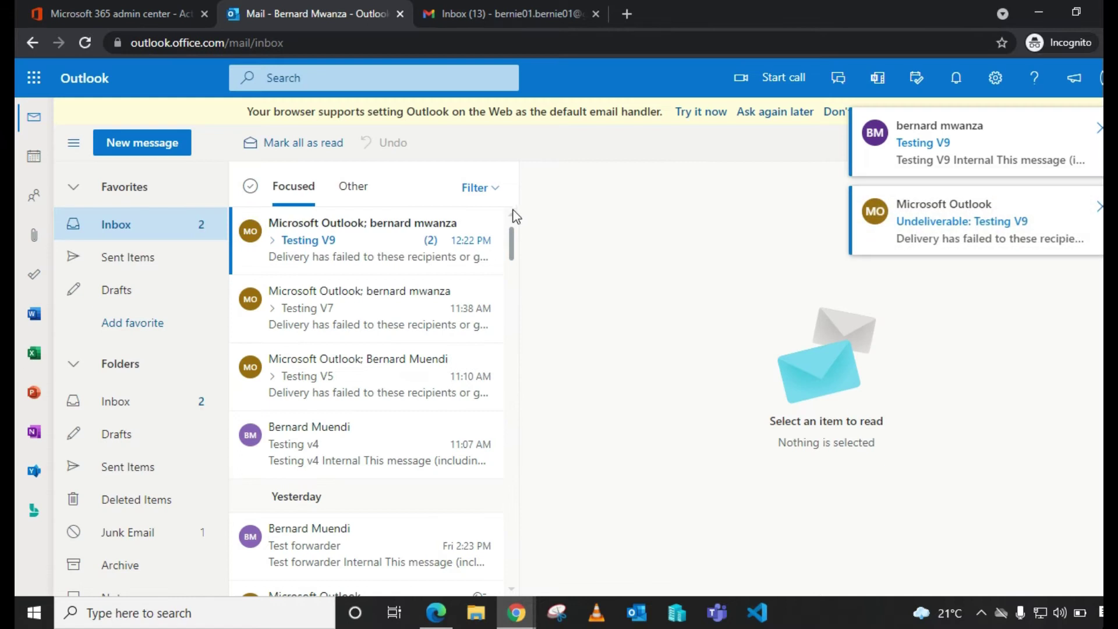
{"action": "left_click", "coordinate": [333, 235]}
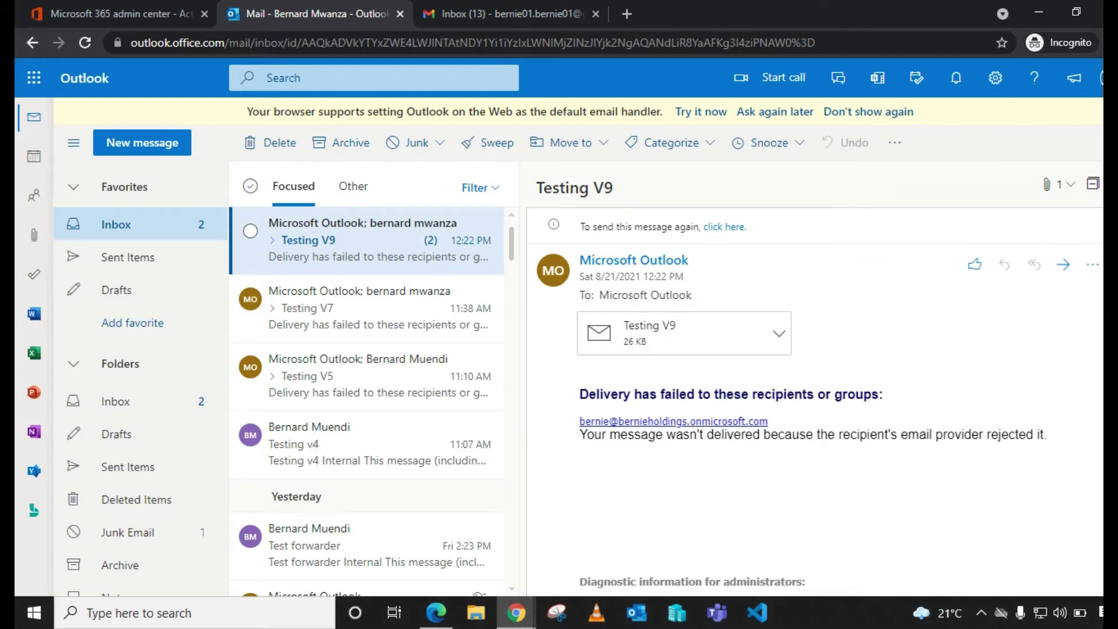
{"action": "scroll", "coordinate": [676, 376], "scroll_direction": "down", "scroll_amount": 1}
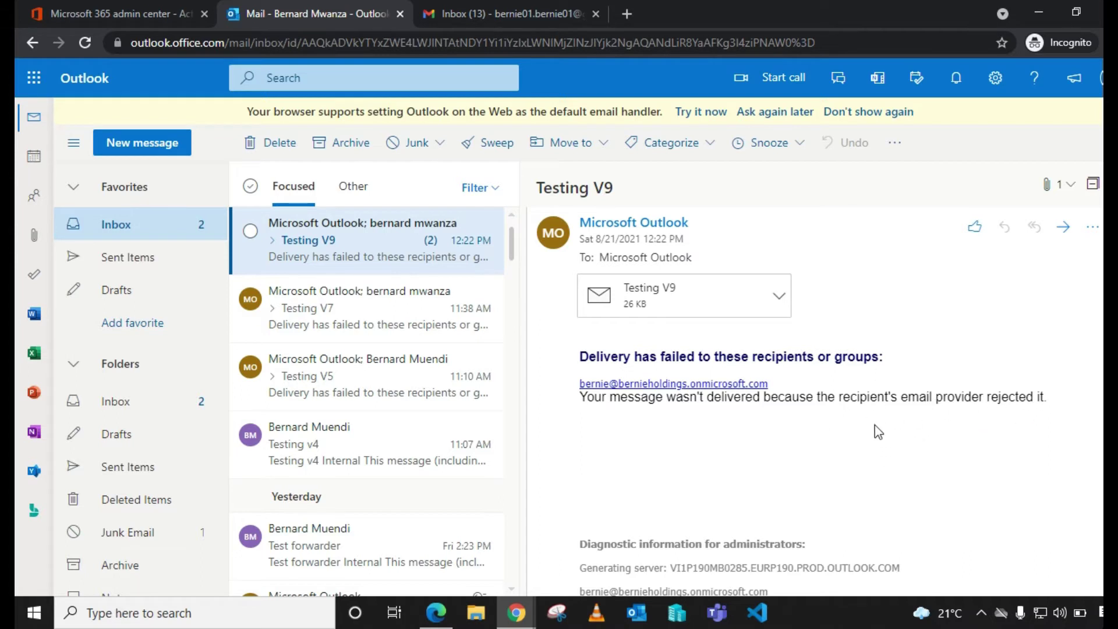
{"action": "scroll", "coordinate": [981, 426], "scroll_direction": "down", "scroll_amount": 5}
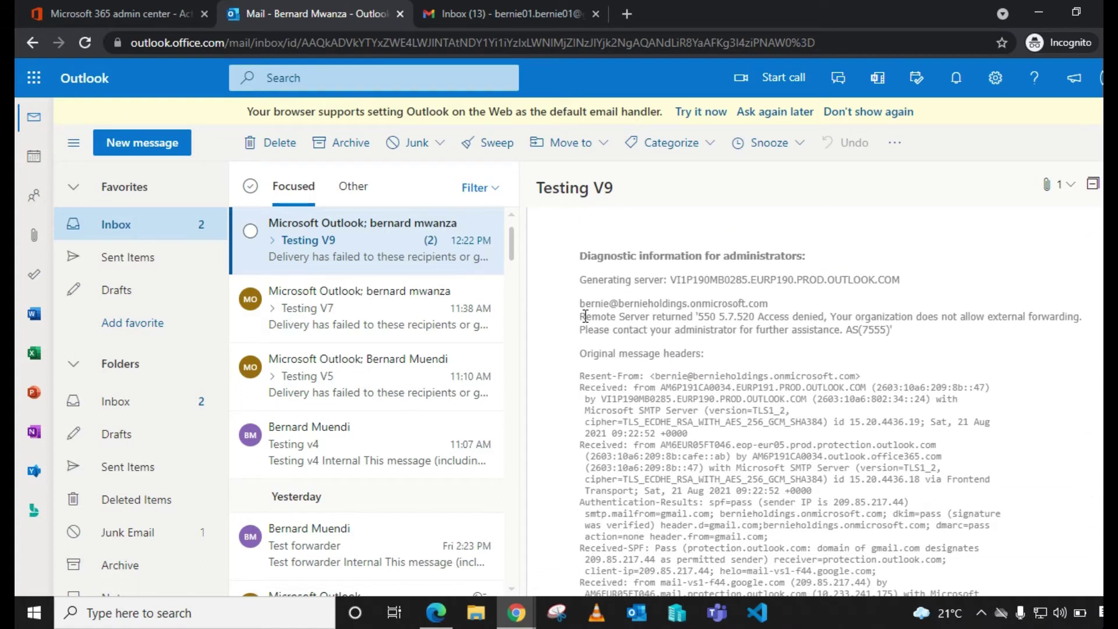
{"action": "left_click_drag", "start_coordinate": [581, 316], "coordinate": [840, 330]}
{"action": "left_click", "coordinate": [917, 336]}
{"action": "scroll", "coordinate": [815, 402], "scroll_direction": "up", "scroll_amount": 5}
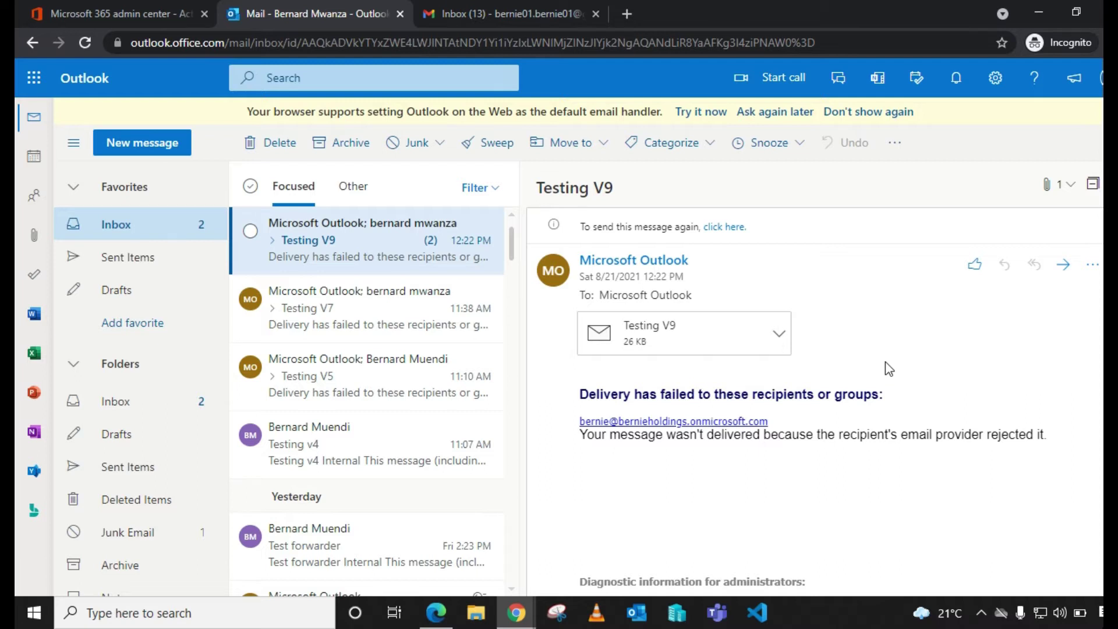
Open the Security center from the Microsoft 365 admin center and go to the anti-spam policies under Threat management.
{"action": "left_click", "coordinate": [114, 12]}
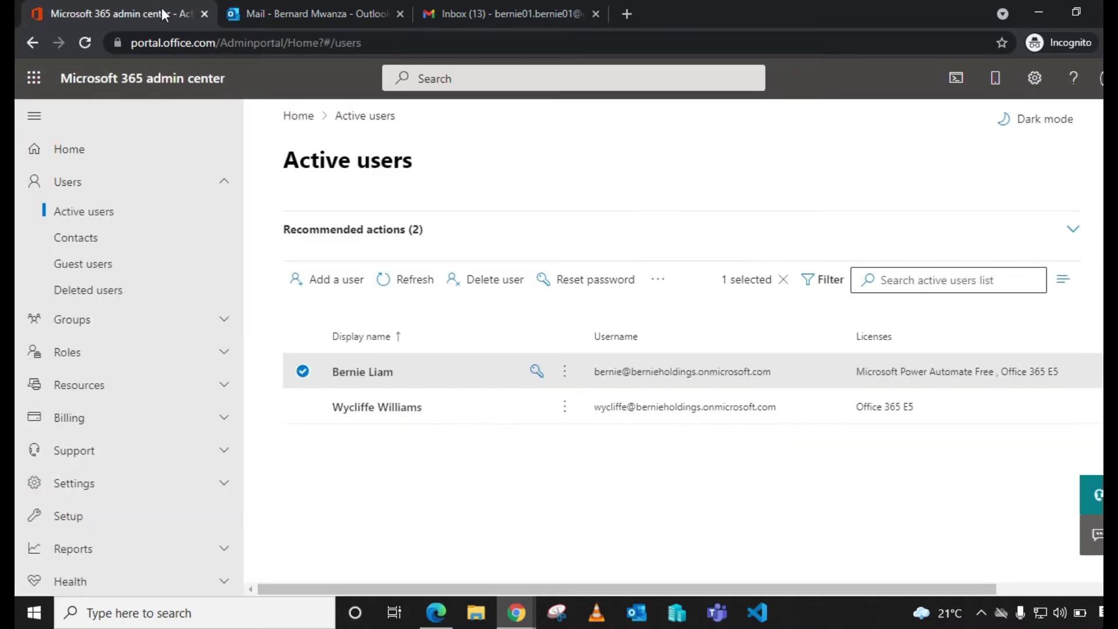
{"action": "left_click", "coordinate": [224, 184]}
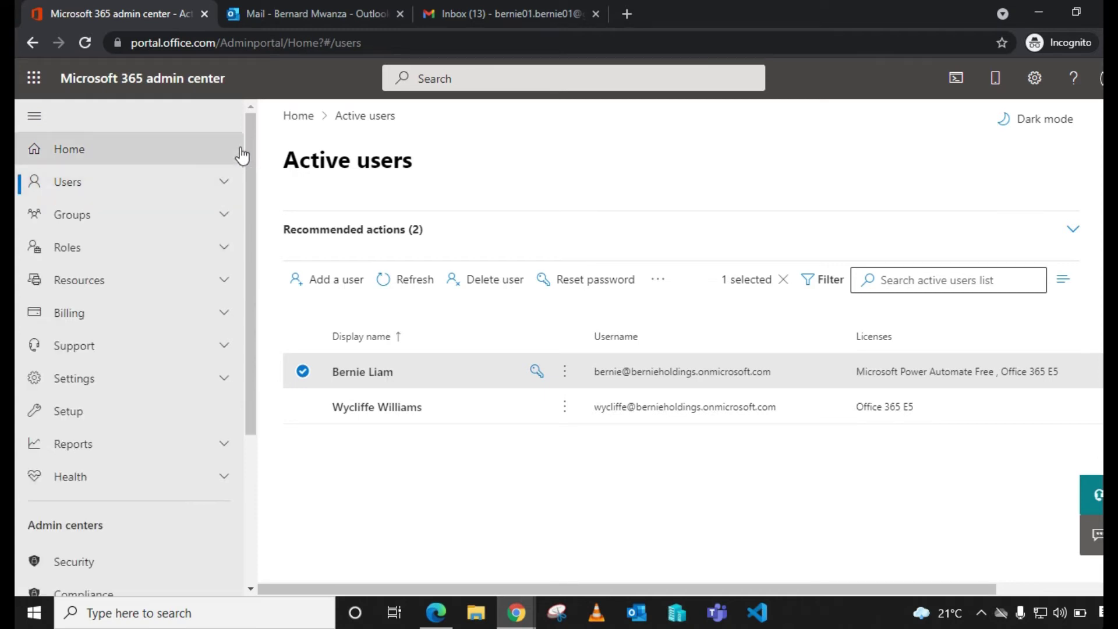
{"action": "left_click_drag", "start_coordinate": [254, 143], "coordinate": [112, 312]}
{"action": "left_click", "coordinate": [97, 336]}
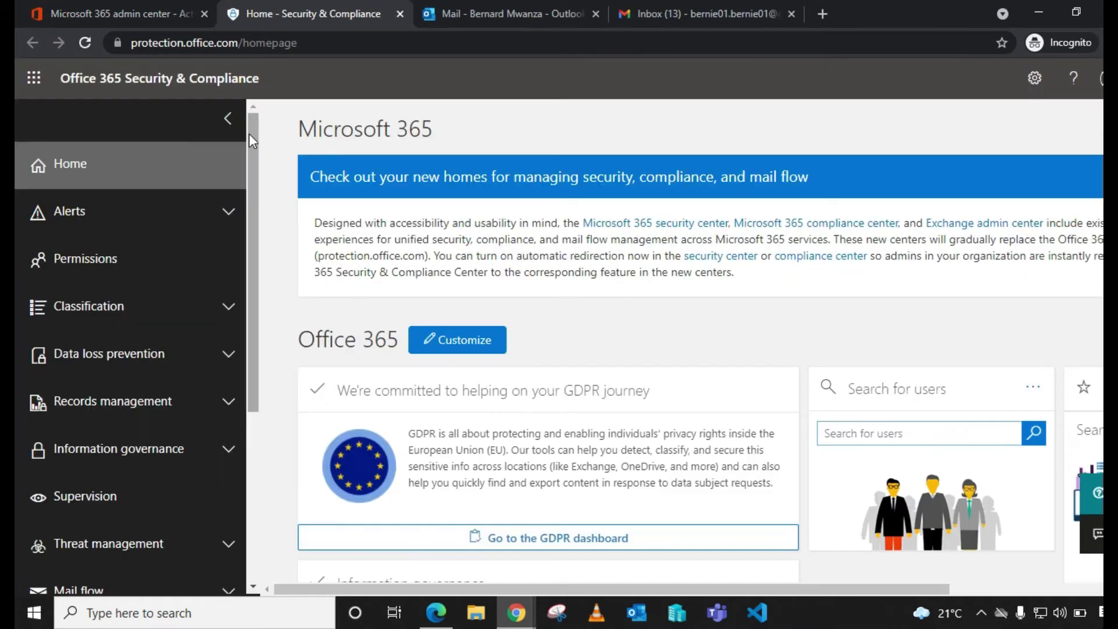
{"action": "left_click_drag", "start_coordinate": [249, 134], "coordinate": [252, 326]}
{"action": "left_click", "coordinate": [207, 293]}
{"action": "left_click", "coordinate": [110, 440]}
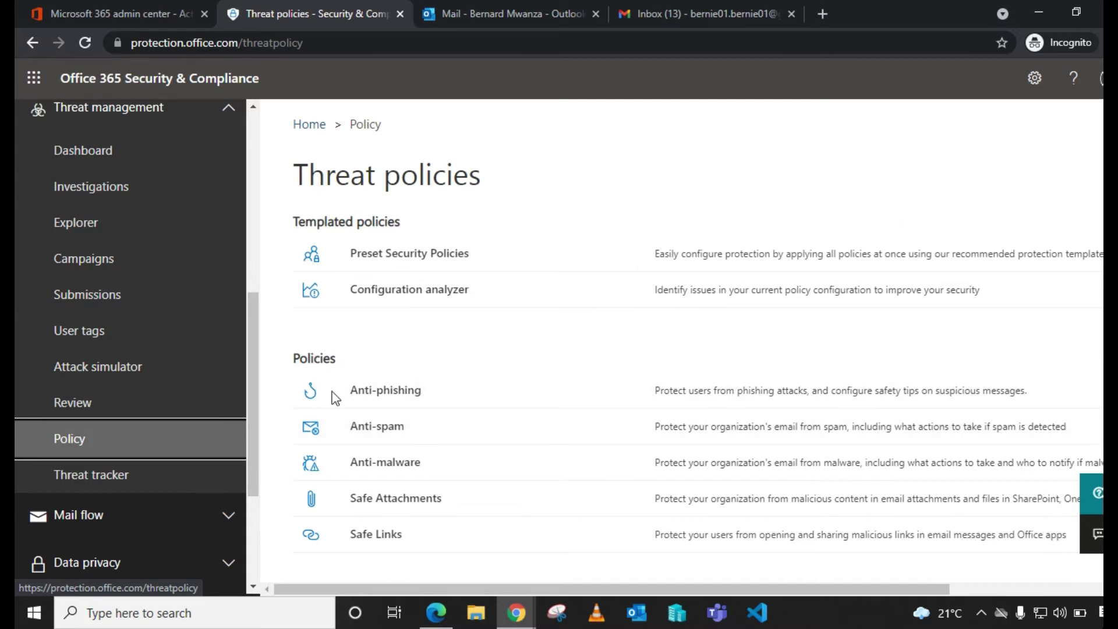
{"action": "left_click", "coordinate": [374, 431]}
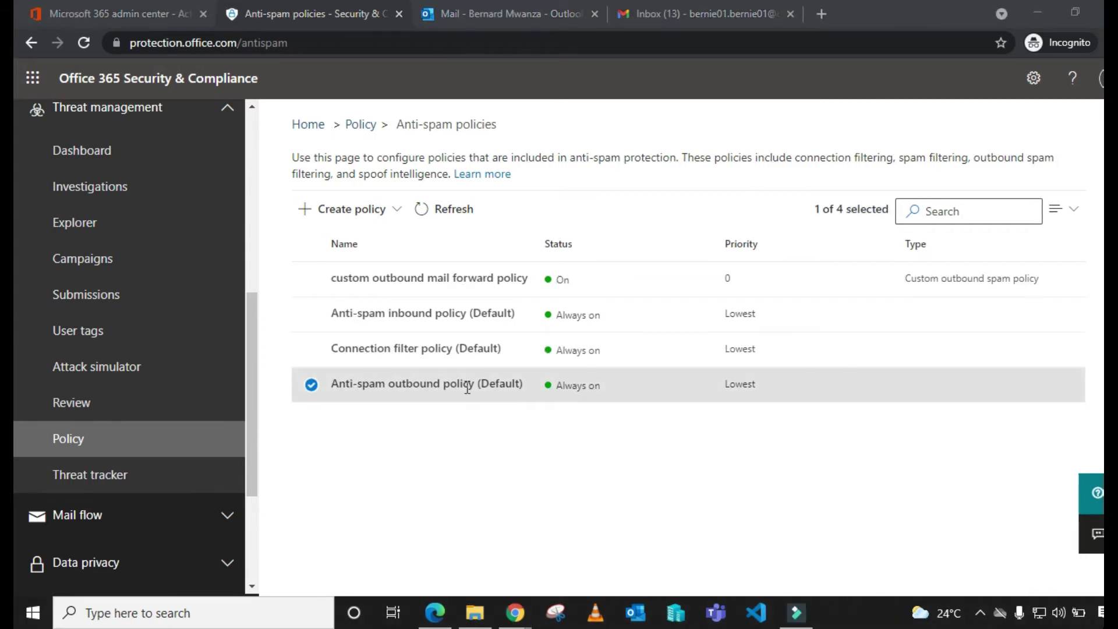
Set the automatic forwarding rules of the default anti-spam outbound policy to "On - Forwarding is enabled" and save the protection settings.
{"action": "left_click", "coordinate": [466, 384]}
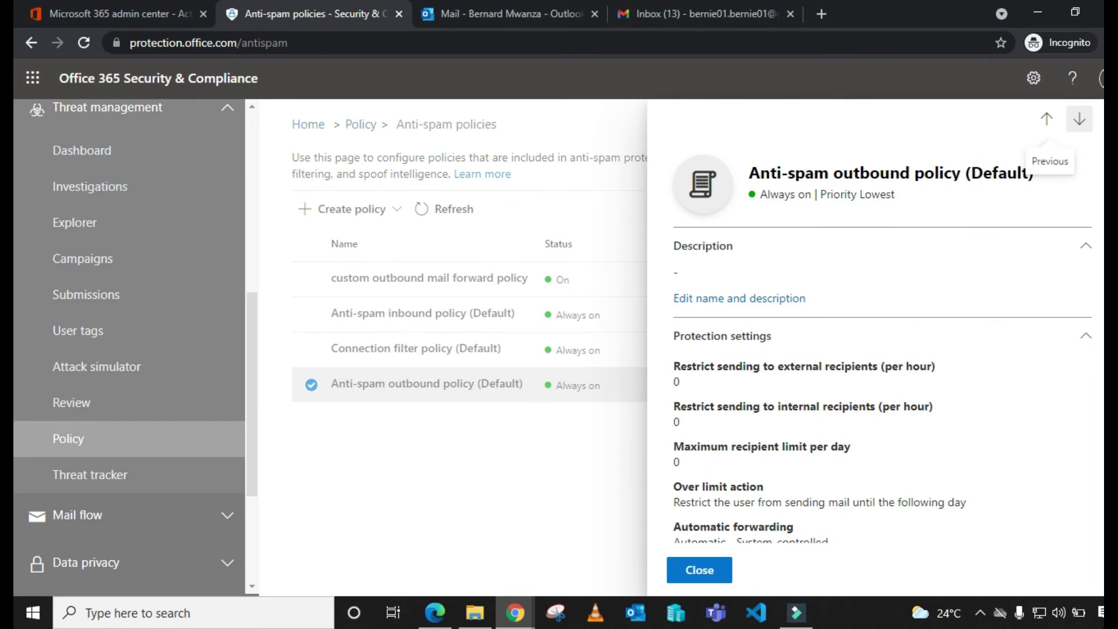
{"action": "scroll", "coordinate": [937, 388], "scroll_direction": "down", "scroll_amount": 3}
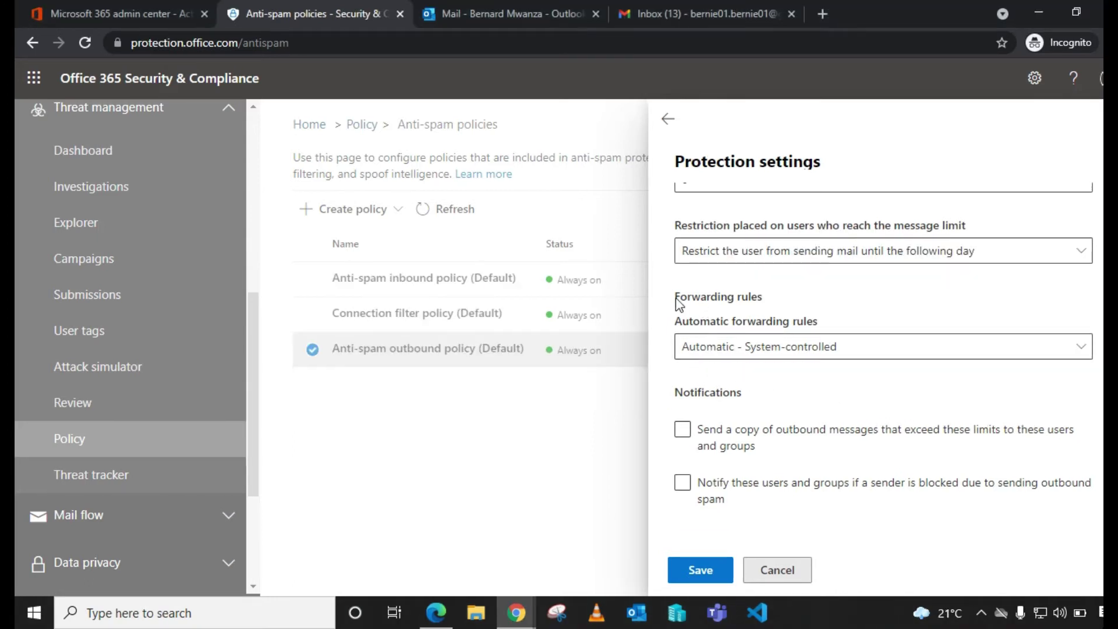
{"action": "left_click_drag", "start_coordinate": [676, 298], "coordinate": [770, 298]}
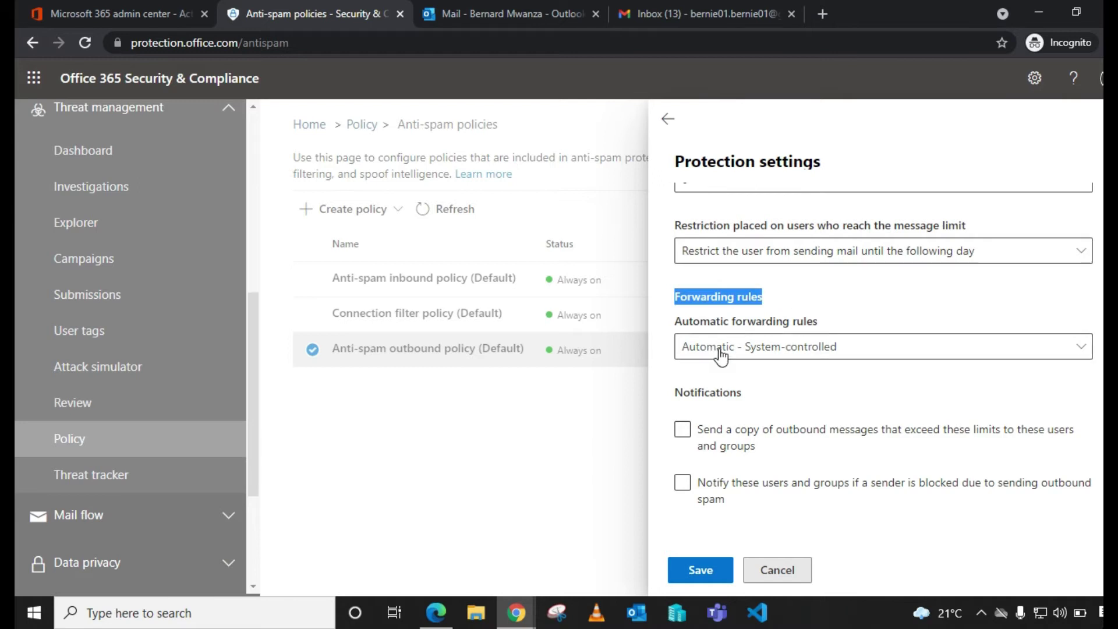
{"action": "left_click", "coordinate": [804, 352]}
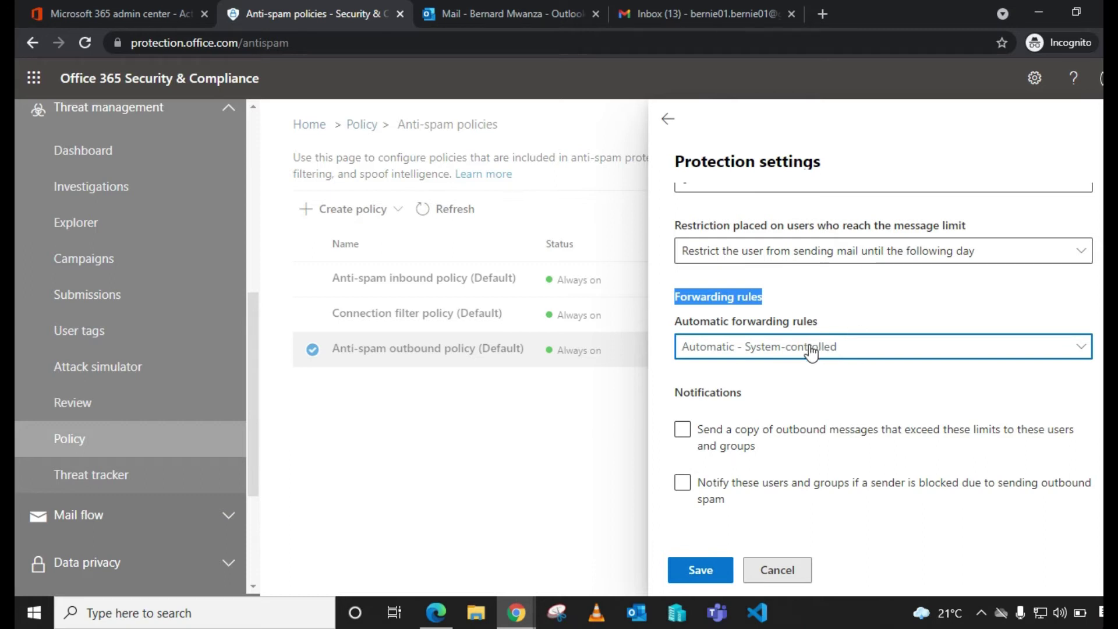
{"action": "left_click", "coordinate": [811, 352]}
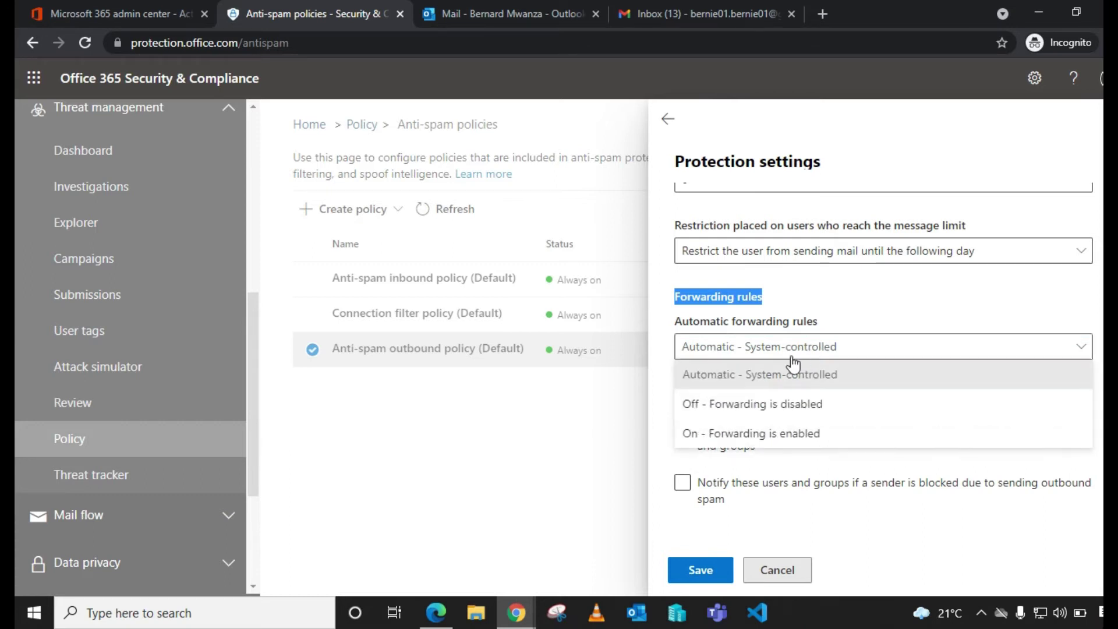
{"action": "left_click", "coordinate": [807, 438]}
{"action": "left_click", "coordinate": [807, 440]}
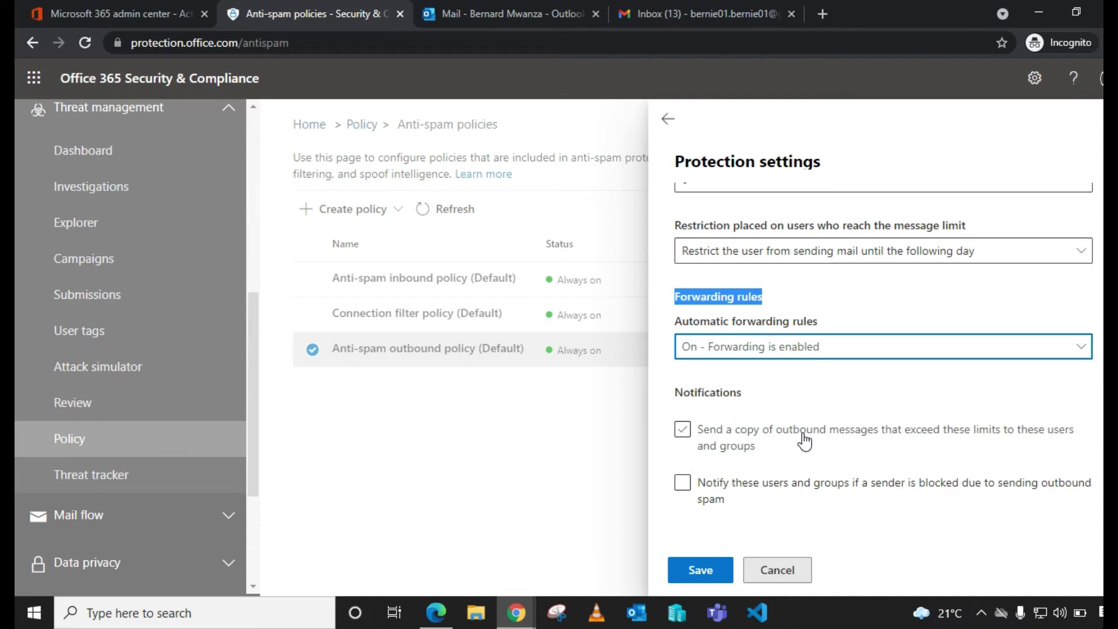
{"action": "left_click", "coordinate": [715, 575]}
{"action": "left_click", "coordinate": [703, 576]}
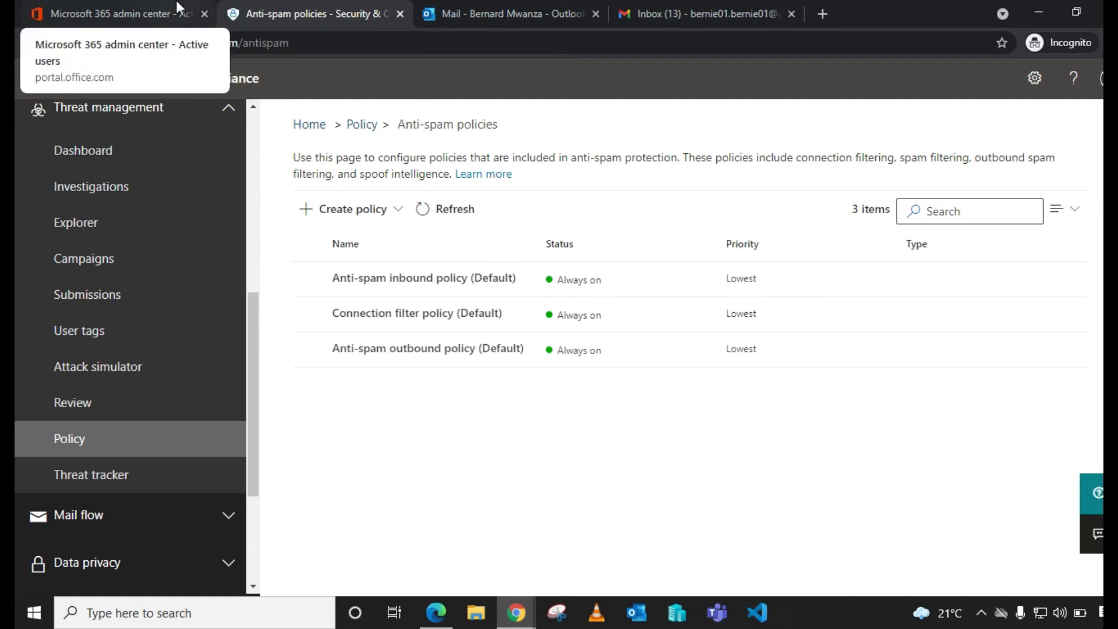
Switch to Gmail in Edge and send a message to the first user's Microsoft 365 address with subject and body "Testing V10".
{"action": "left_click", "coordinate": [445, 613]}
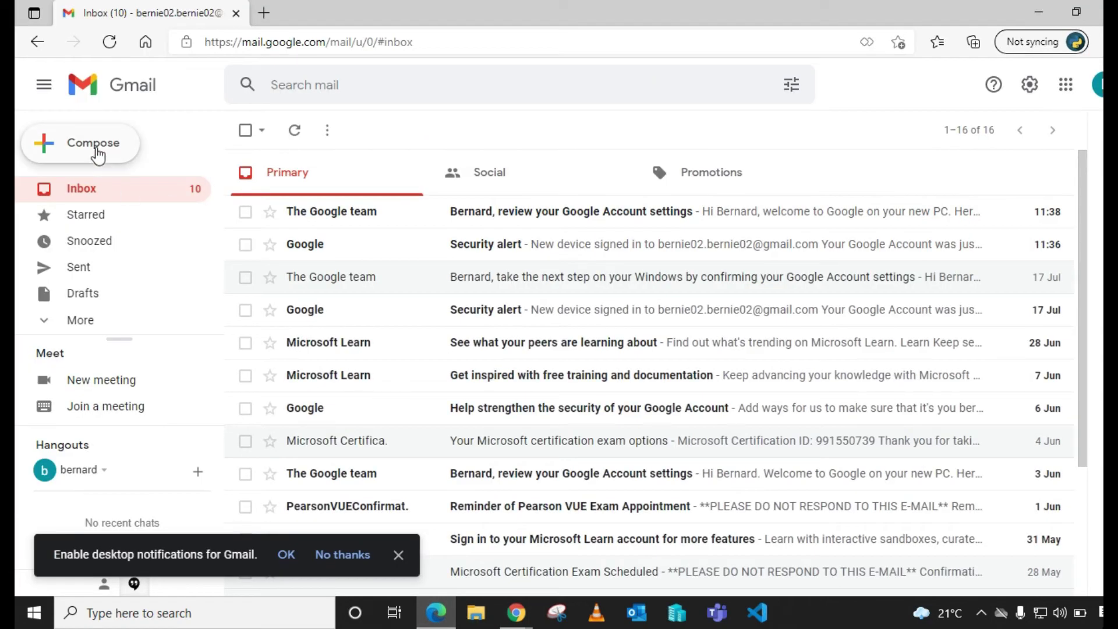
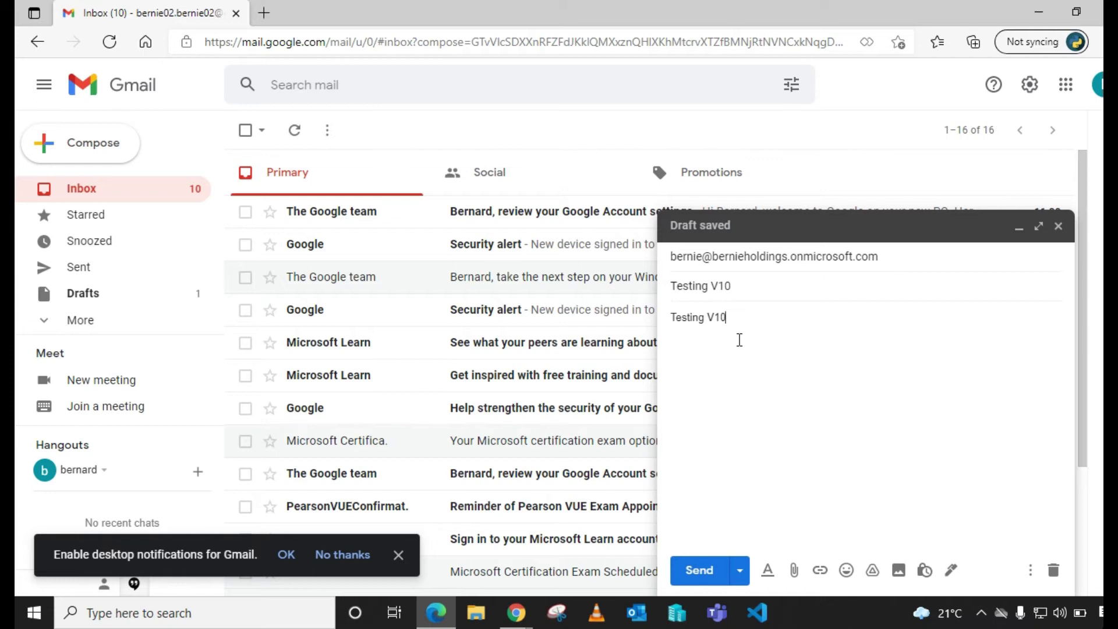
{"action": "left_click", "coordinate": [700, 571]}
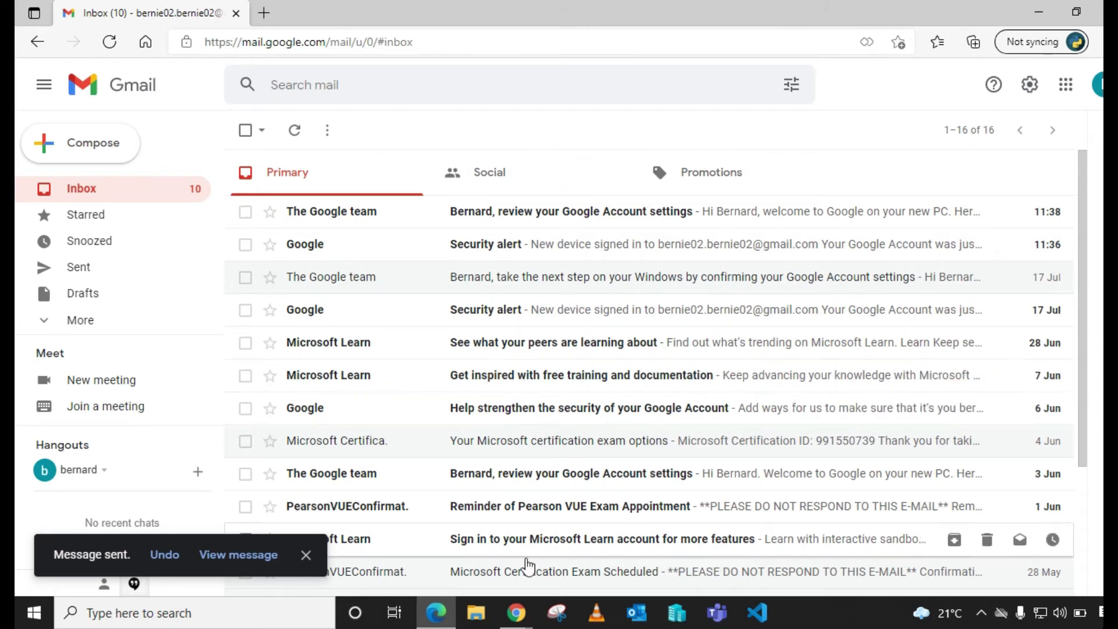
Switch to the Outlook mailbox in Chrome, open the "Testing V10" message in the inbox and read its body and disclaimer text.
{"action": "mouse_move", "coordinate": [518, 617]}
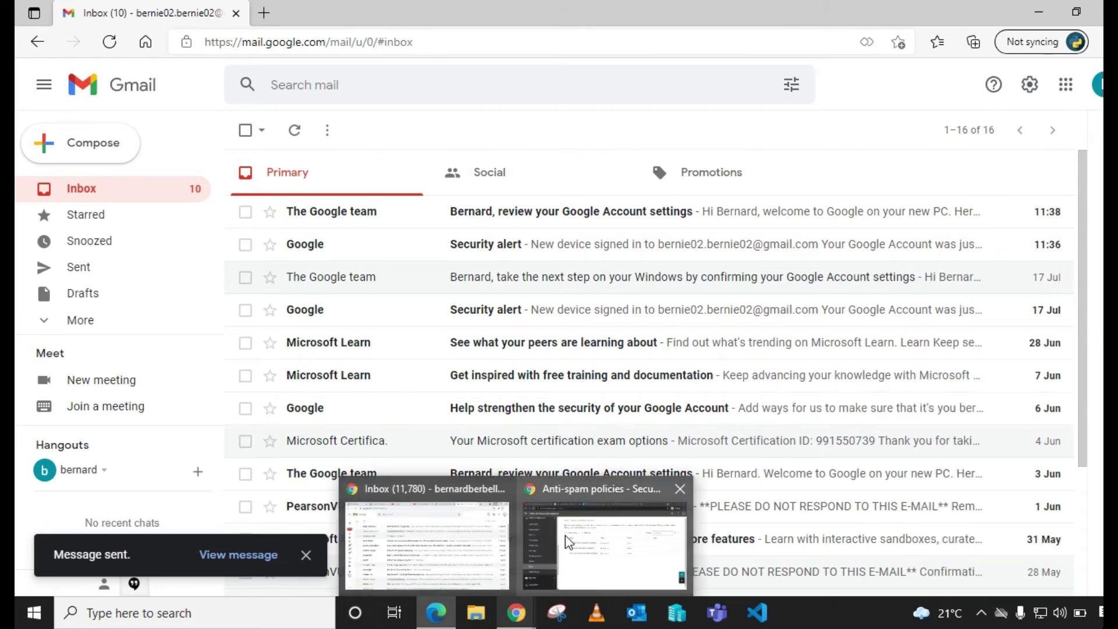
{"action": "left_click", "coordinate": [565, 542]}
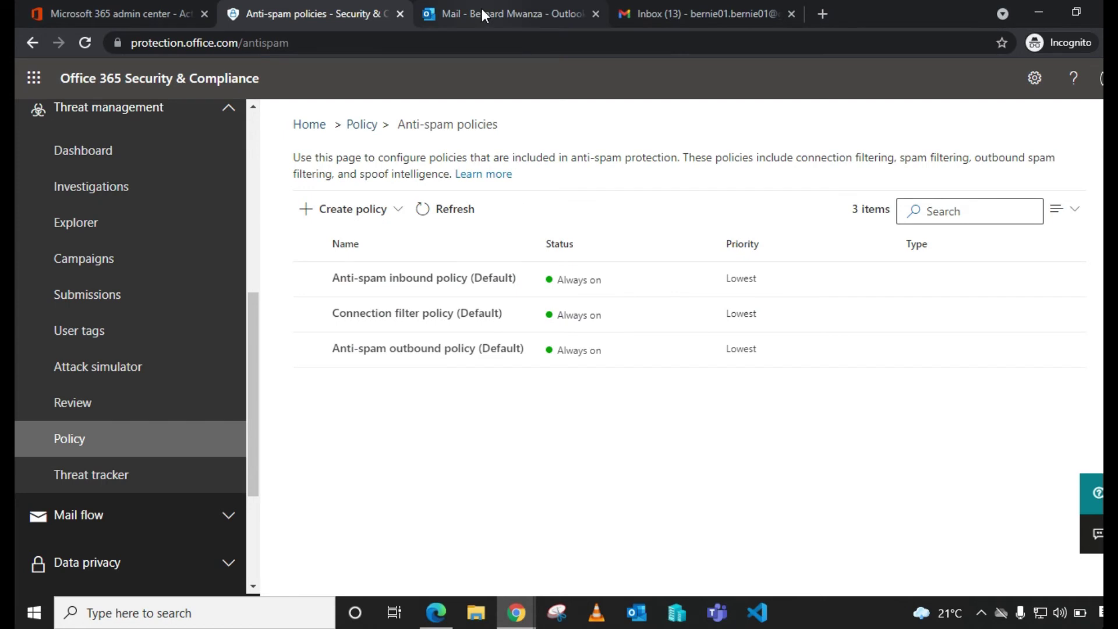
{"action": "left_click", "coordinate": [503, 11]}
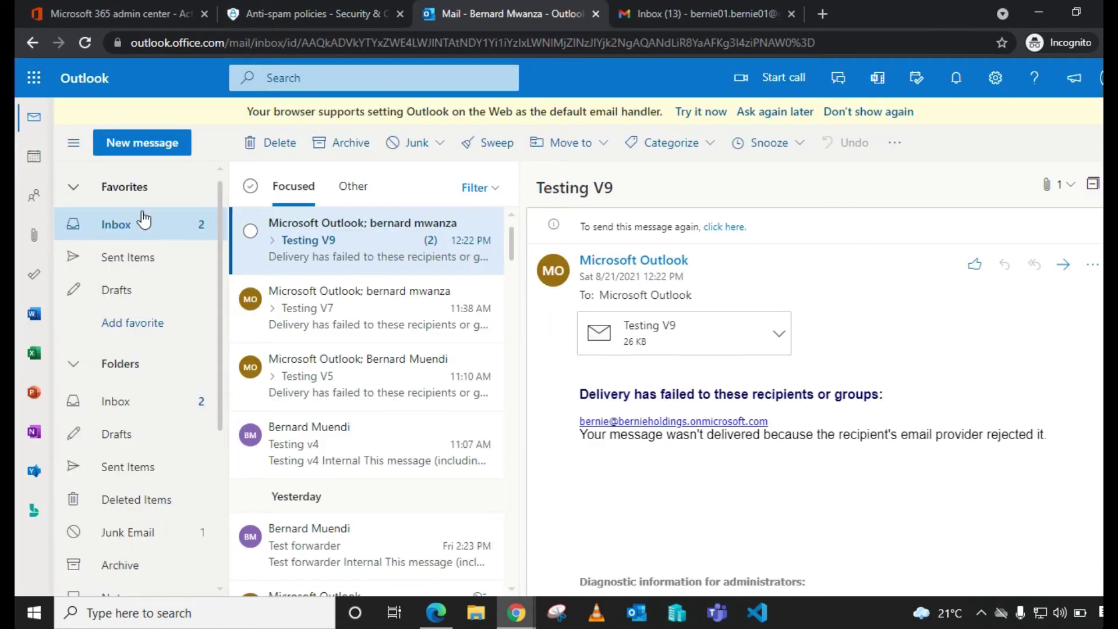
{"action": "left_click", "coordinate": [137, 232]}
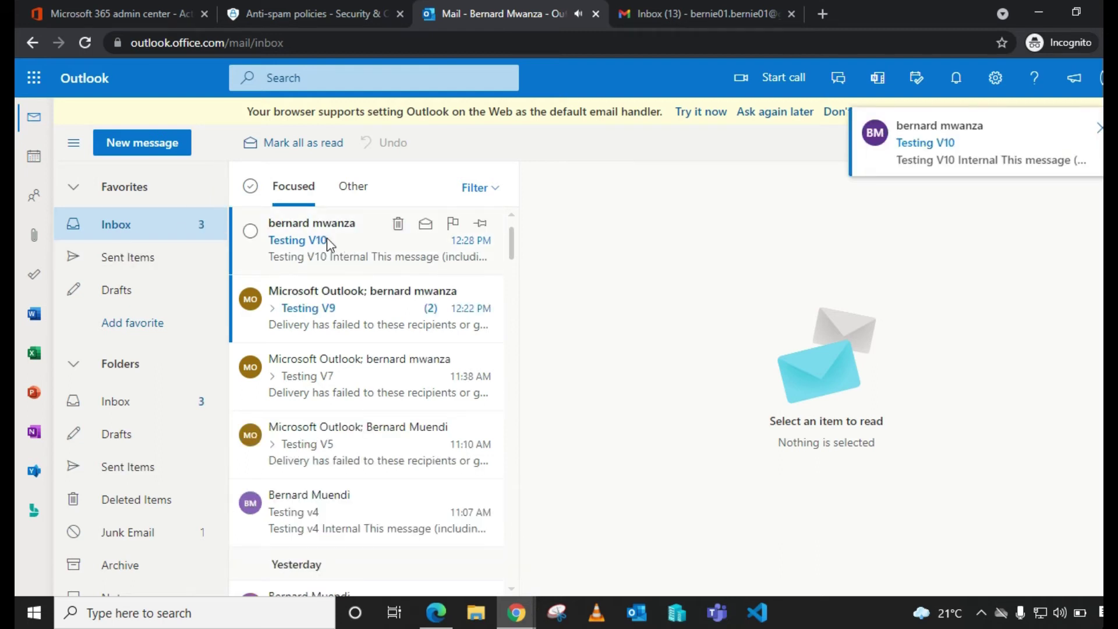
{"action": "left_click", "coordinate": [327, 240]}
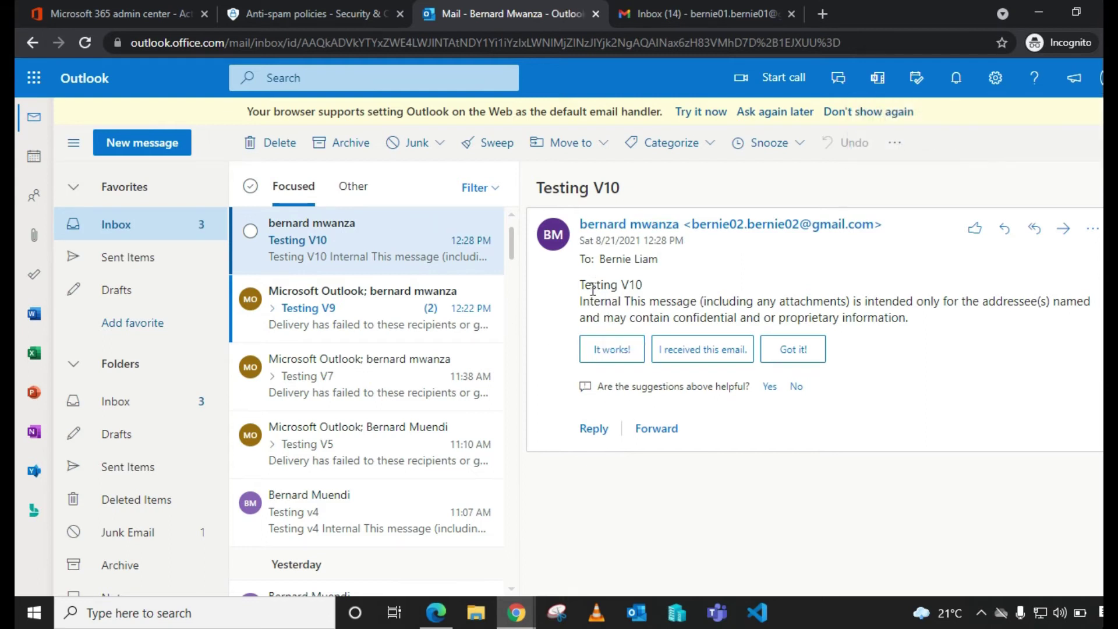
{"action": "left_click_drag", "start_coordinate": [581, 285], "coordinate": [674, 287]}
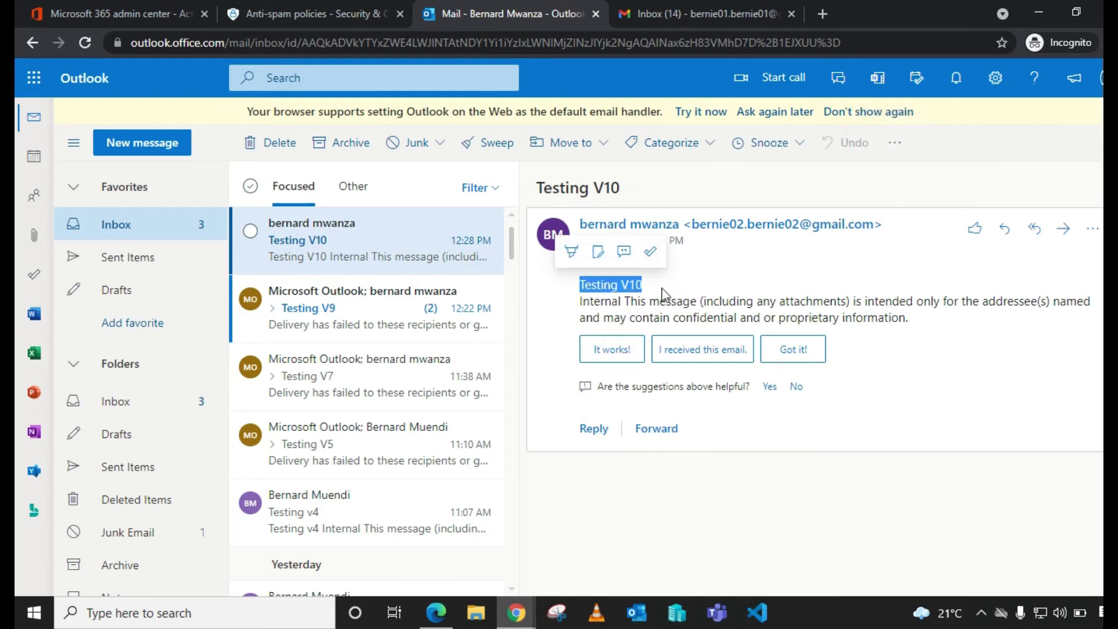
{"action": "left_click", "coordinate": [613, 297]}
{"action": "left_click_drag", "start_coordinate": [581, 302], "coordinate": [954, 330]}
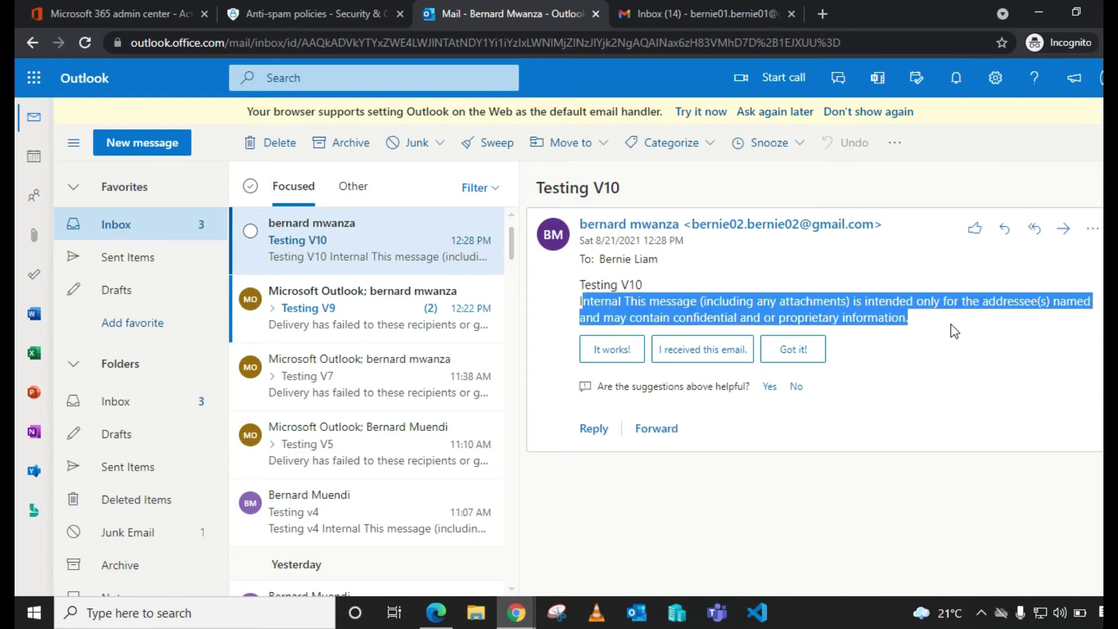
{"action": "left_click", "coordinate": [949, 332]}
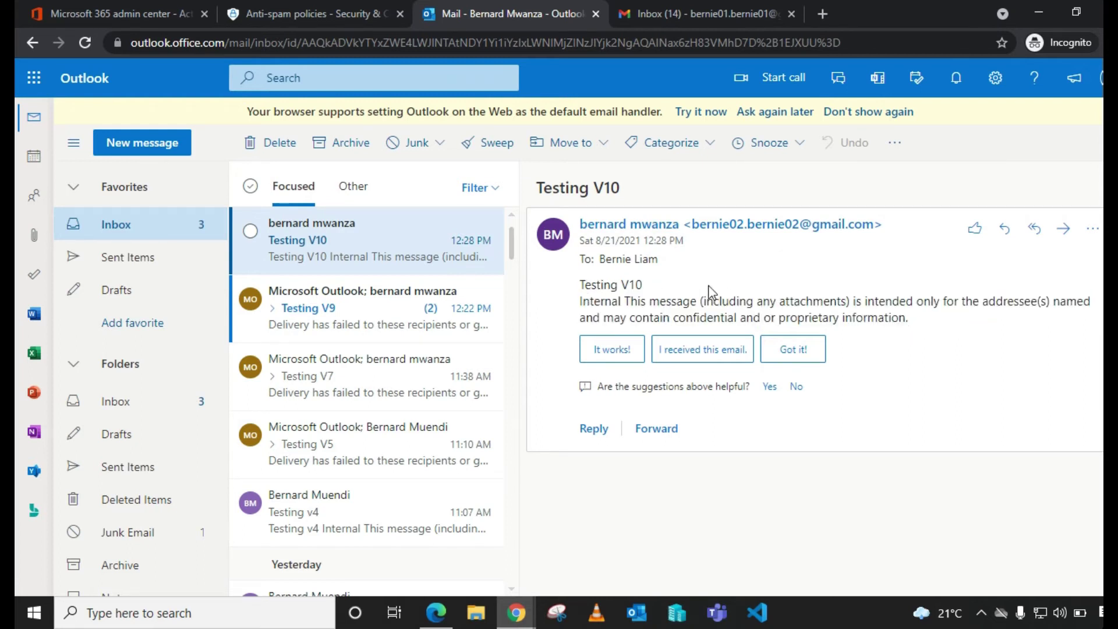
{"action": "triple_click", "coordinate": [658, 284]}
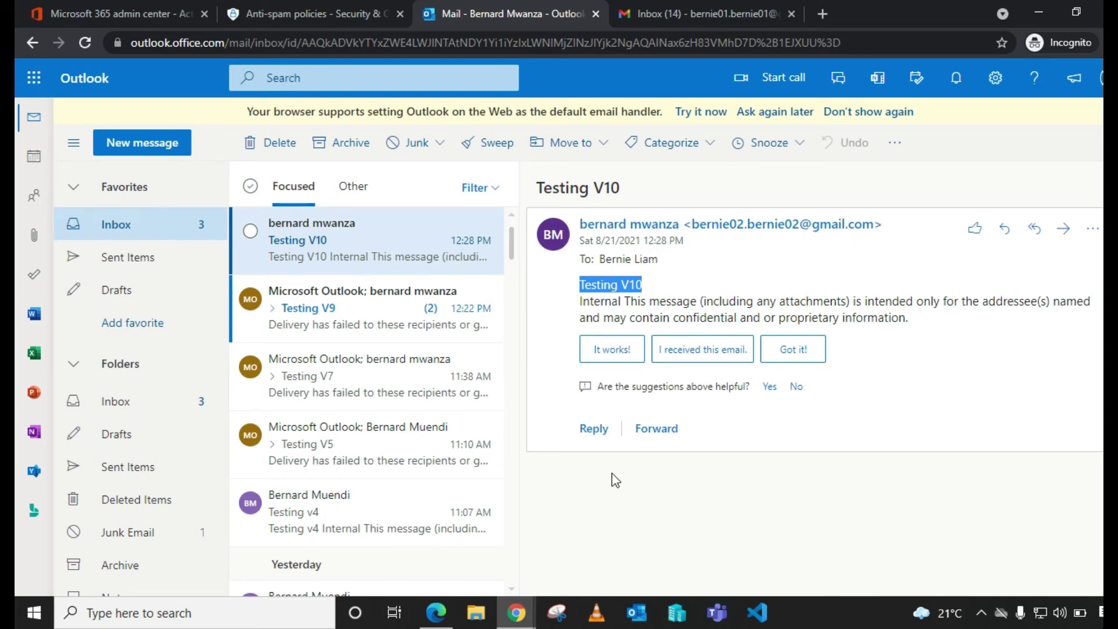
Open the forwarded "Testing V10" message in the external Gmail inbox and examine its body, sender and recipient details.
{"action": "left_click", "coordinate": [710, 10]}
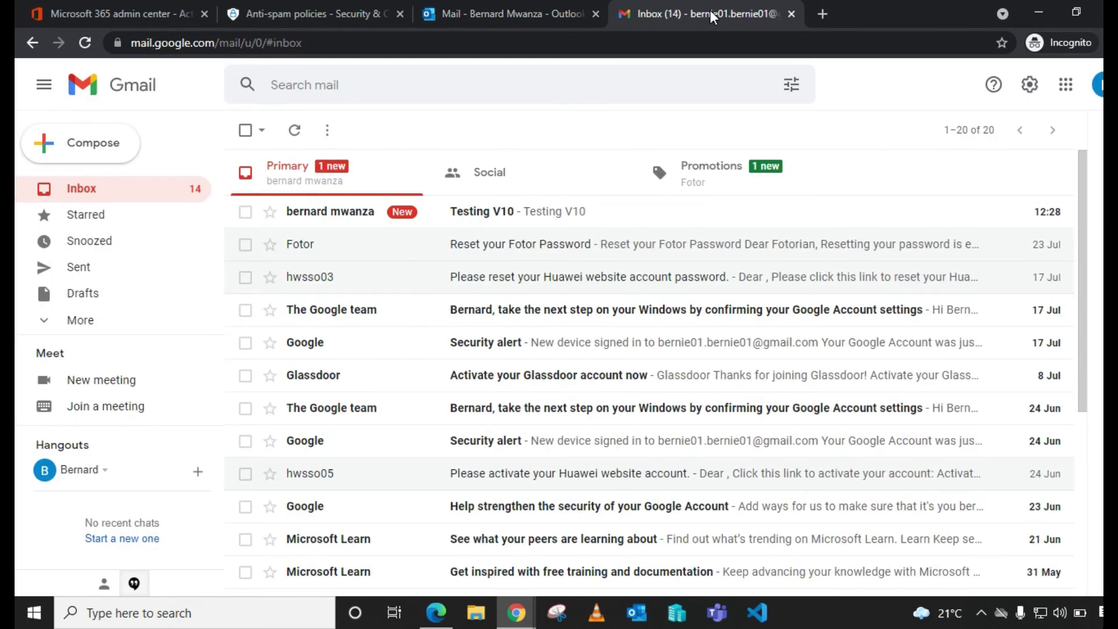
{"action": "left_click", "coordinate": [466, 211]}
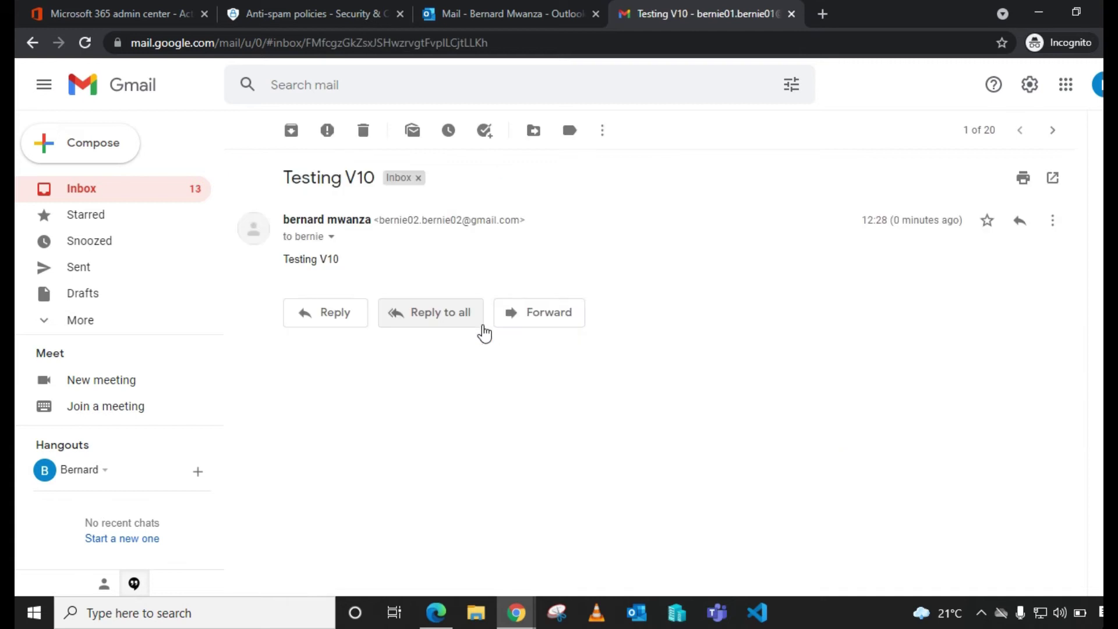
{"action": "left_click_drag", "start_coordinate": [289, 265], "coordinate": [387, 274]}
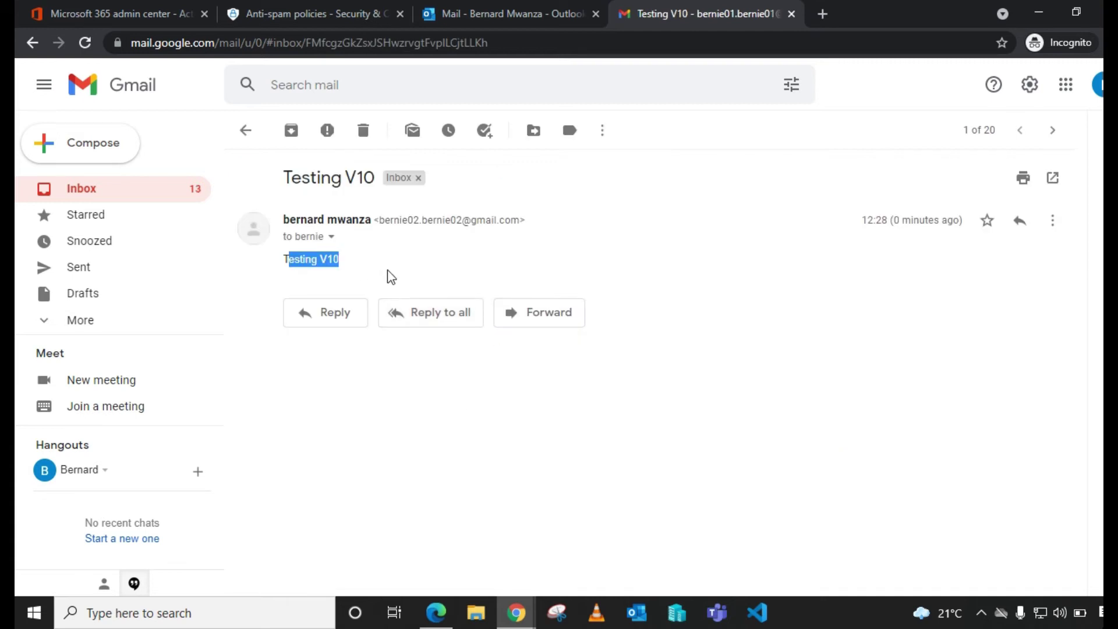
{"action": "left_click", "coordinate": [350, 262]}
{"action": "left_click_drag", "start_coordinate": [378, 220], "coordinate": [499, 222]}
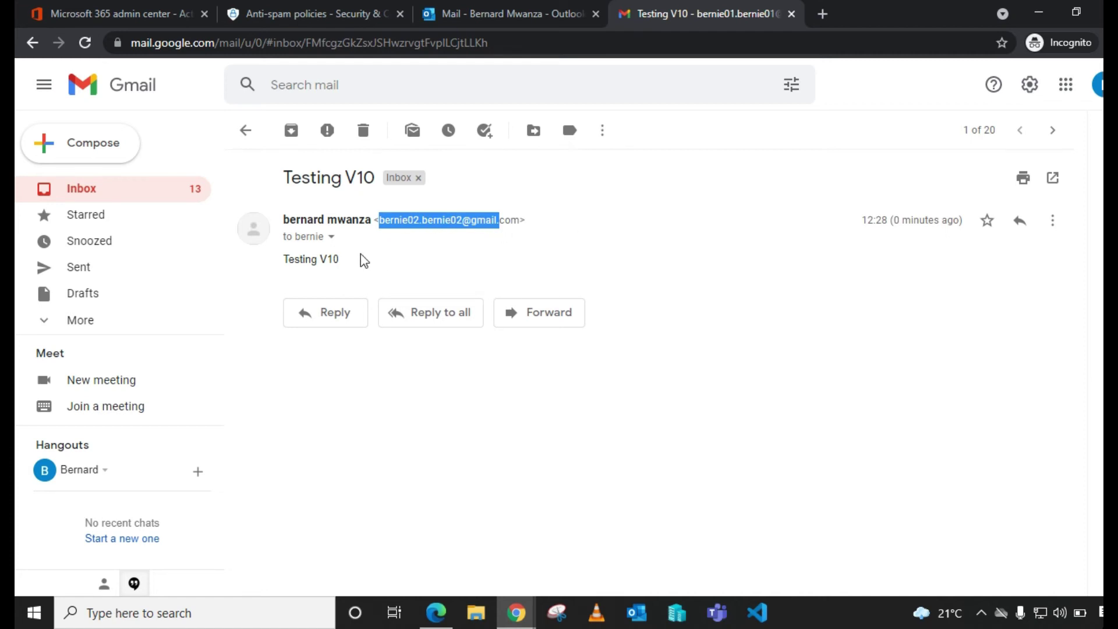
{"action": "left_click", "coordinate": [331, 236]}
{"action": "left_click_drag", "start_coordinate": [415, 281], "coordinate": [658, 290]}
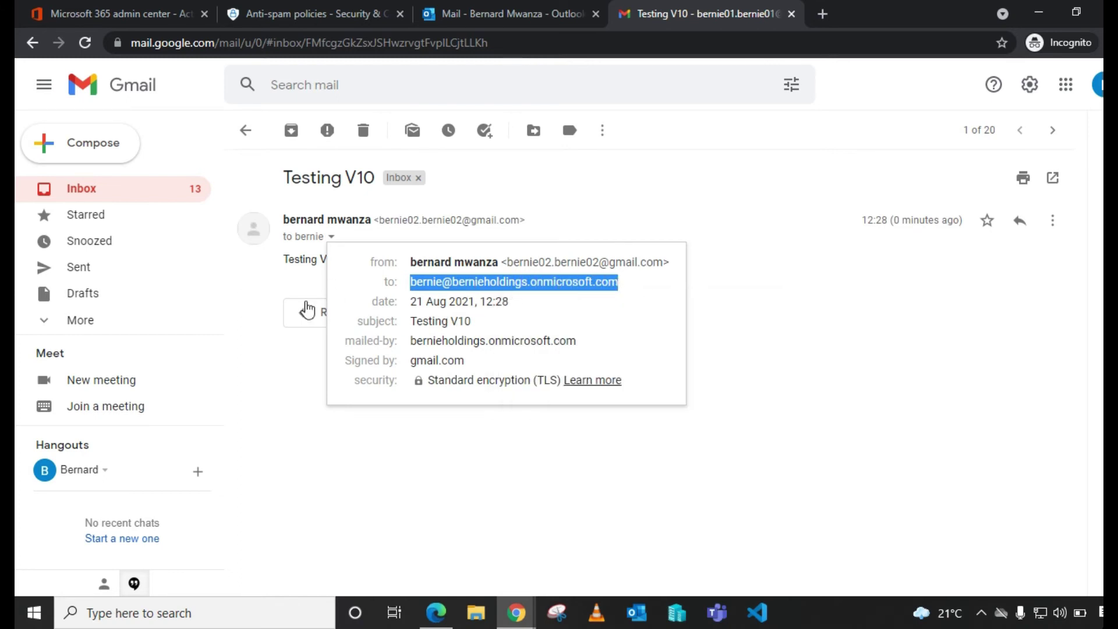
{"action": "left_click", "coordinate": [338, 428]}
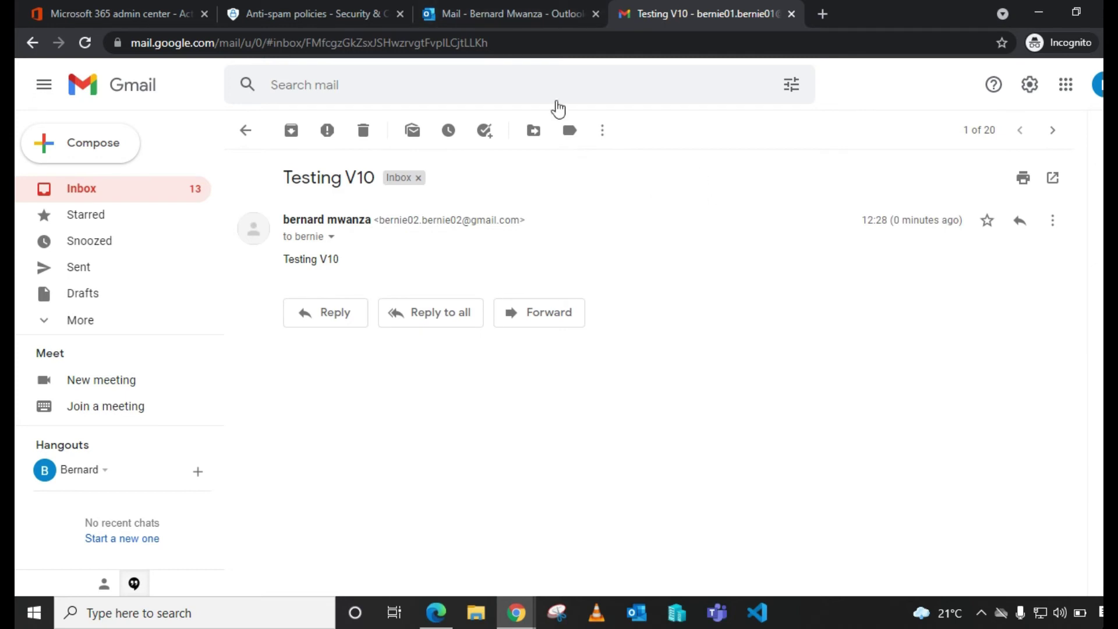
Set the automatic forwarding rules of the default anti-spam outbound policy to "Automatic - System-controlled", save and close the policy.
{"action": "left_click", "coordinate": [509, 11]}
{"action": "left_click", "coordinate": [321, 13]}
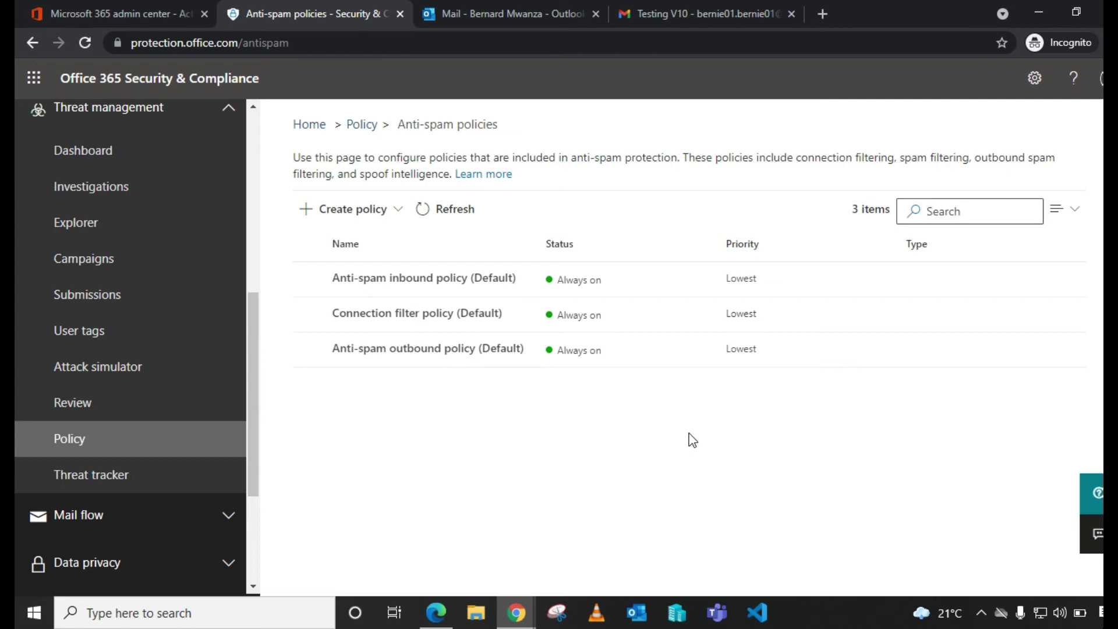
{"action": "left_click", "coordinate": [444, 350]}
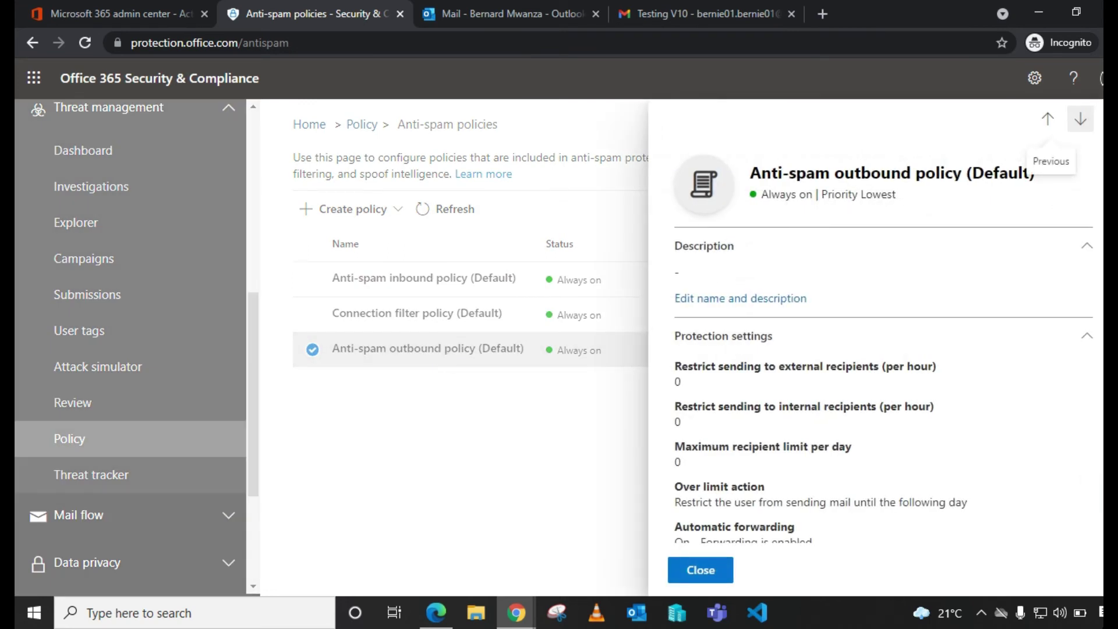
{"action": "scroll", "coordinate": [874, 379], "scroll_direction": "down", "scroll_amount": 3}
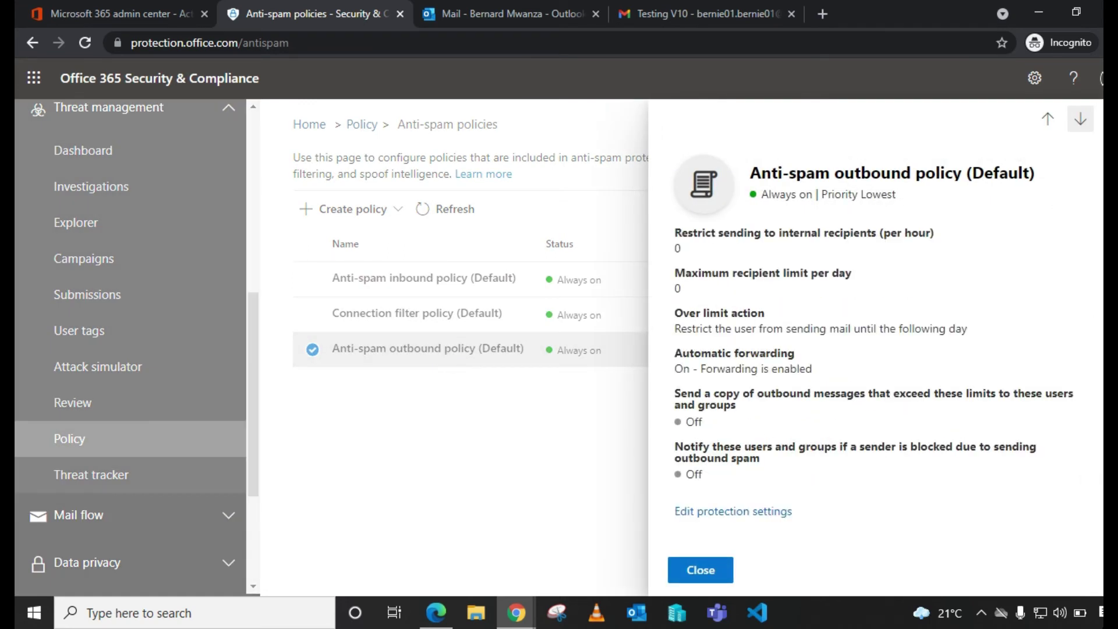
{"action": "left_click", "coordinate": [729, 520]}
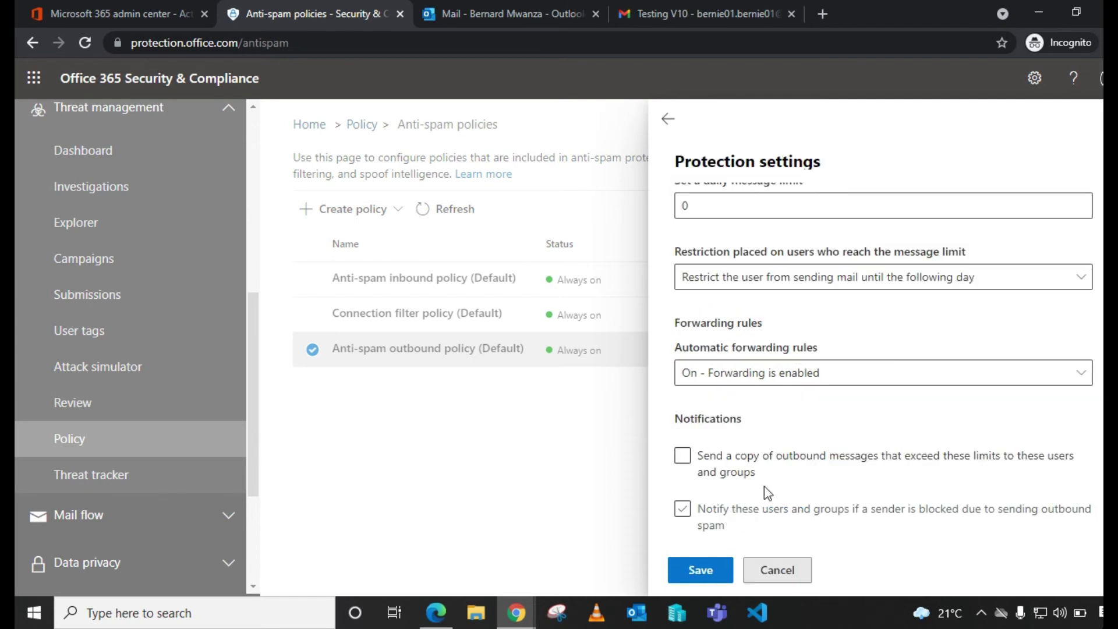
{"action": "left_click", "coordinate": [803, 378]}
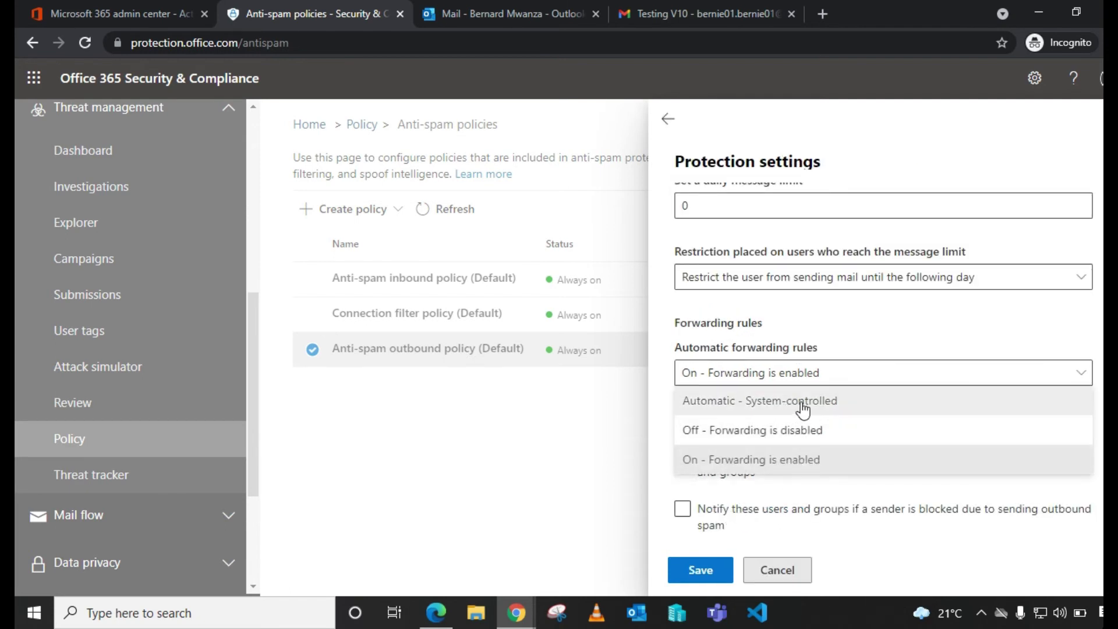
{"action": "left_click", "coordinate": [802, 408]}
{"action": "left_click", "coordinate": [681, 569]}
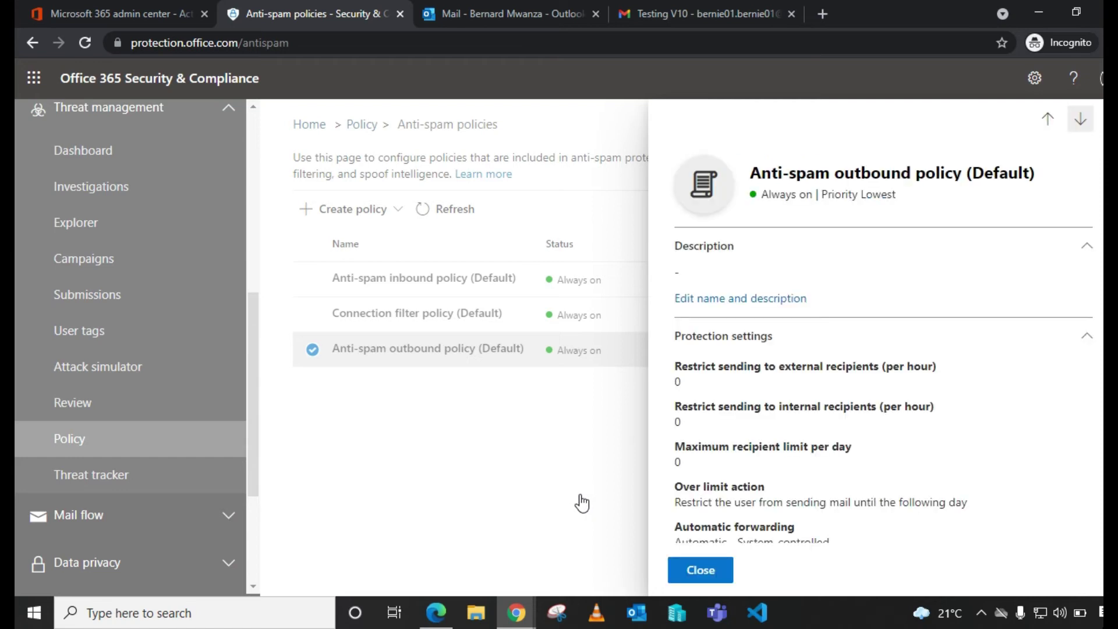
{"action": "left_click", "coordinate": [695, 571]}
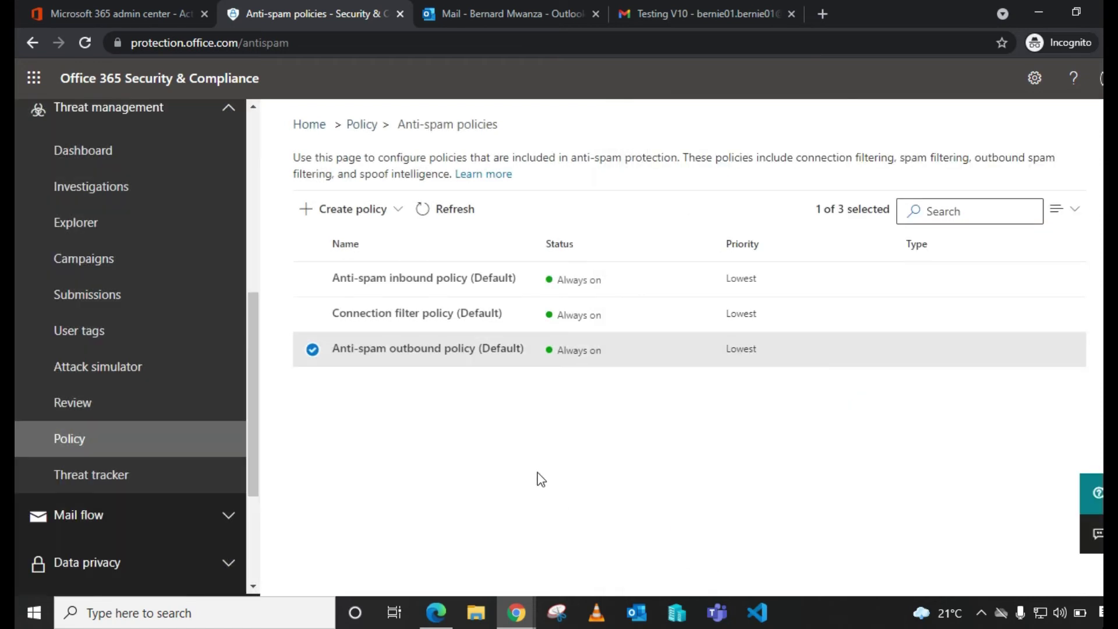
Start creating an outbound anti-spam policy and name it "custom outbound mail forward policy".
{"action": "left_click", "coordinate": [366, 219]}
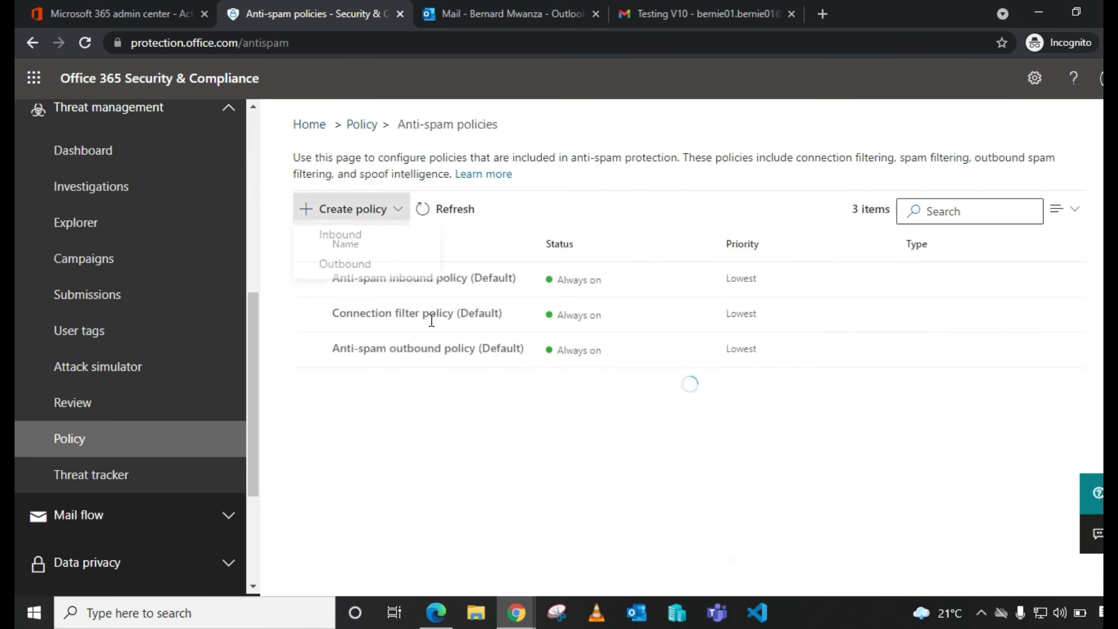
{"action": "left_click", "coordinate": [364, 278]}
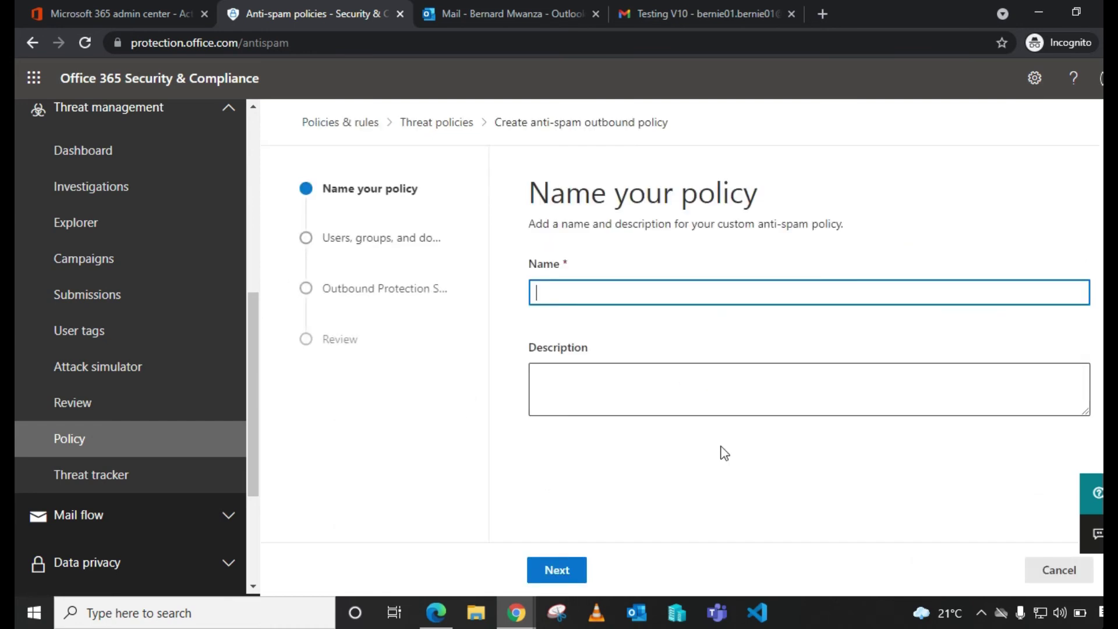
{"action": "left_click", "coordinate": [599, 293]}
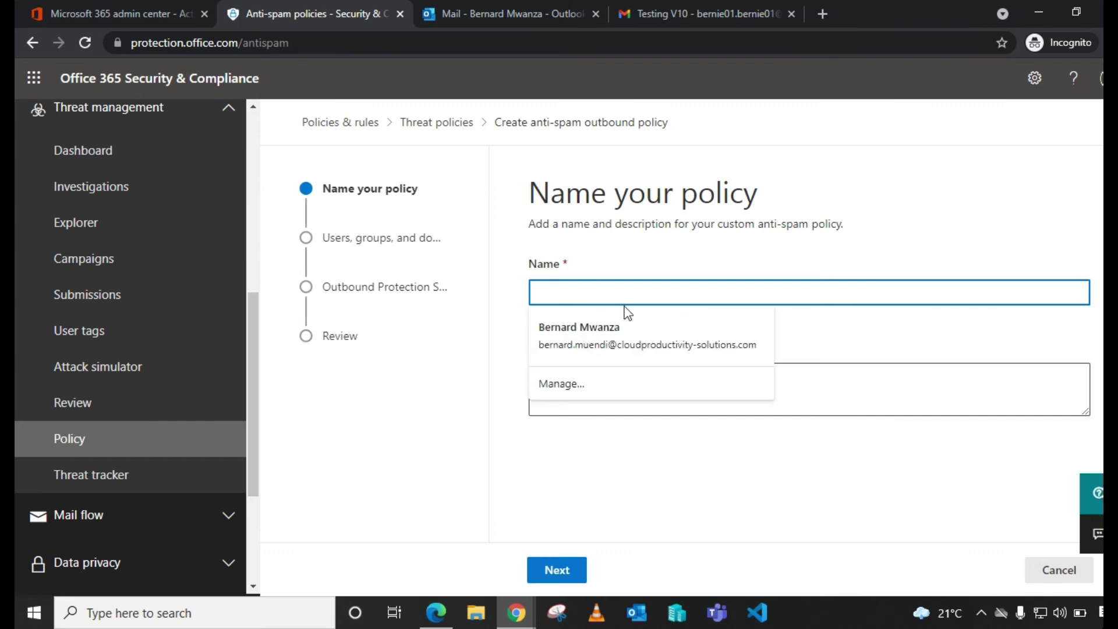
{"action": "type", "text": "custom"}
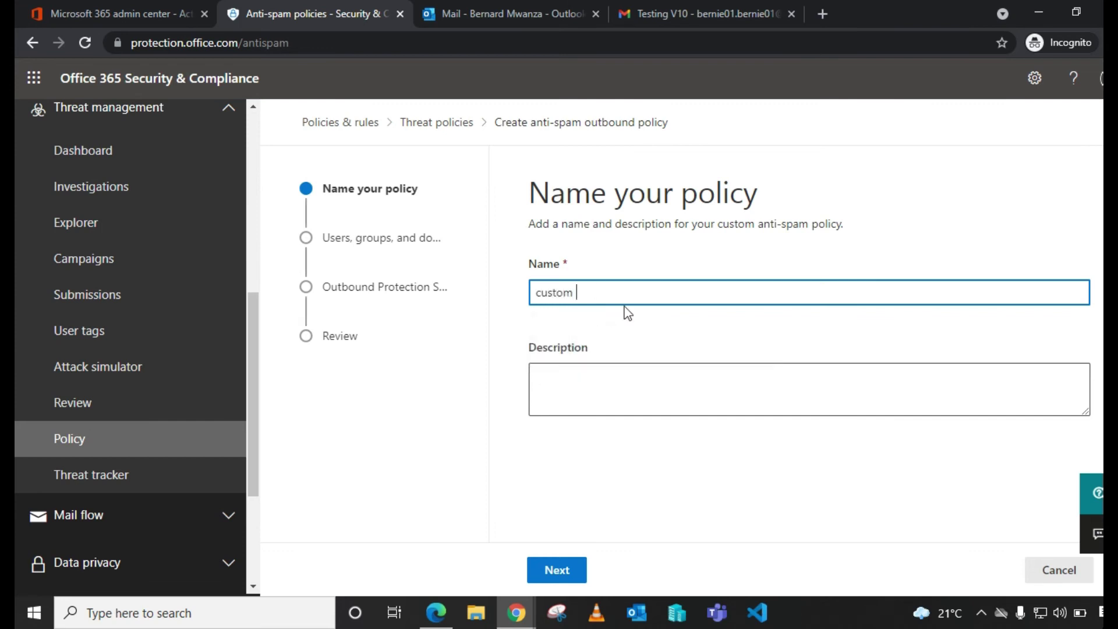
{"action": "type", "text": " outbound"}
{"action": "type", "text": " pol"}
{"action": "key", "text": "BackSpace"}
{"action": "key", "text": "BackSpace"}
{"action": "type", "text": "mail forward "}
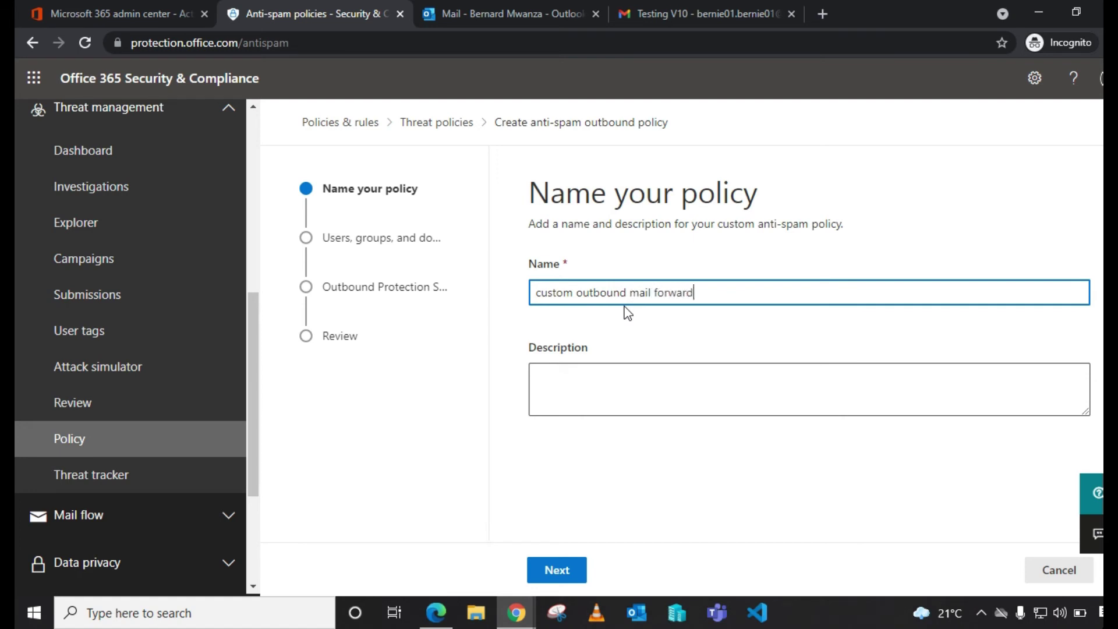
{"action": "type", "text": "policy"}
Copy the policy name into the Description and continue to the users, groups and domains page.
{"action": "left_click_drag", "start_coordinate": [730, 292], "coordinate": [512, 296]}
{"action": "right_click", "coordinate": [598, 298]}
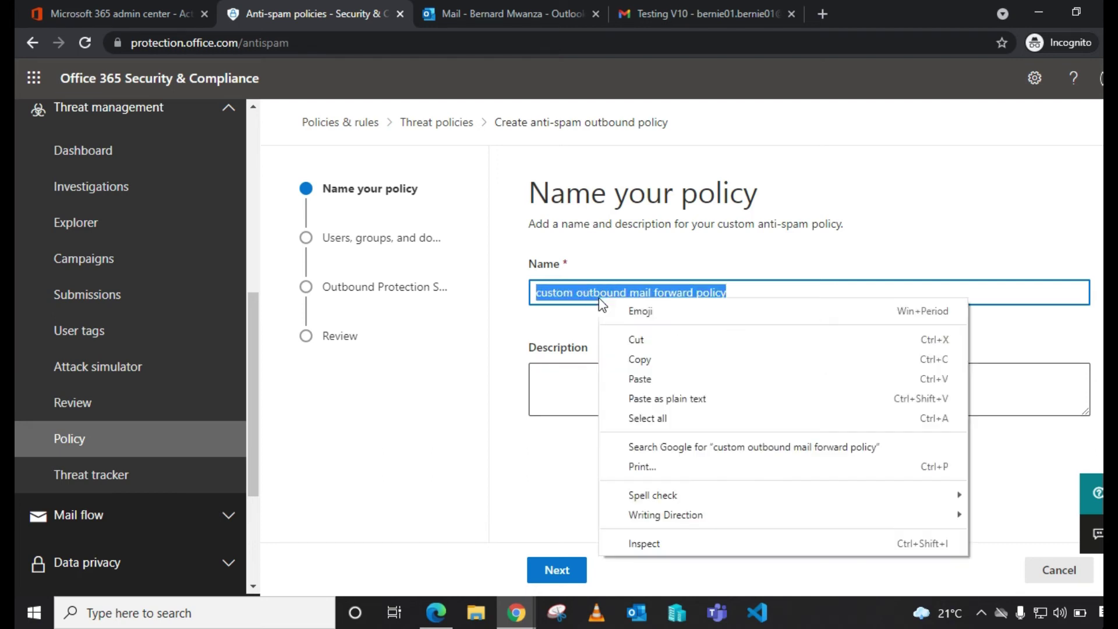
{"action": "left_click", "coordinate": [651, 355]}
{"action": "left_click", "coordinate": [566, 397]}
{"action": "right_click", "coordinate": [564, 394]}
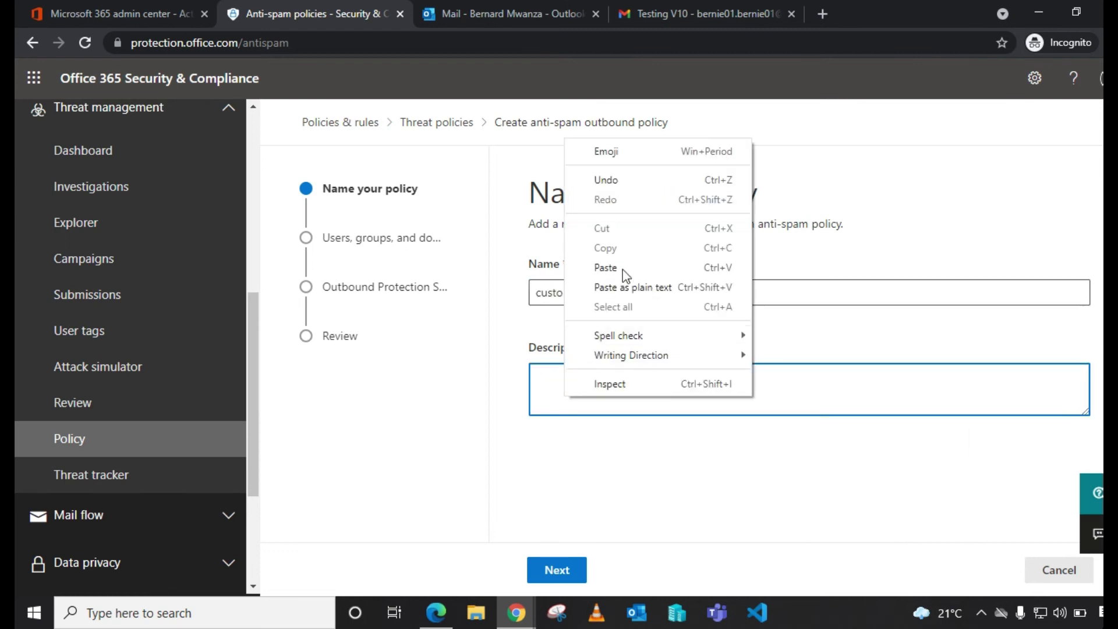
{"action": "left_click", "coordinate": [624, 270]}
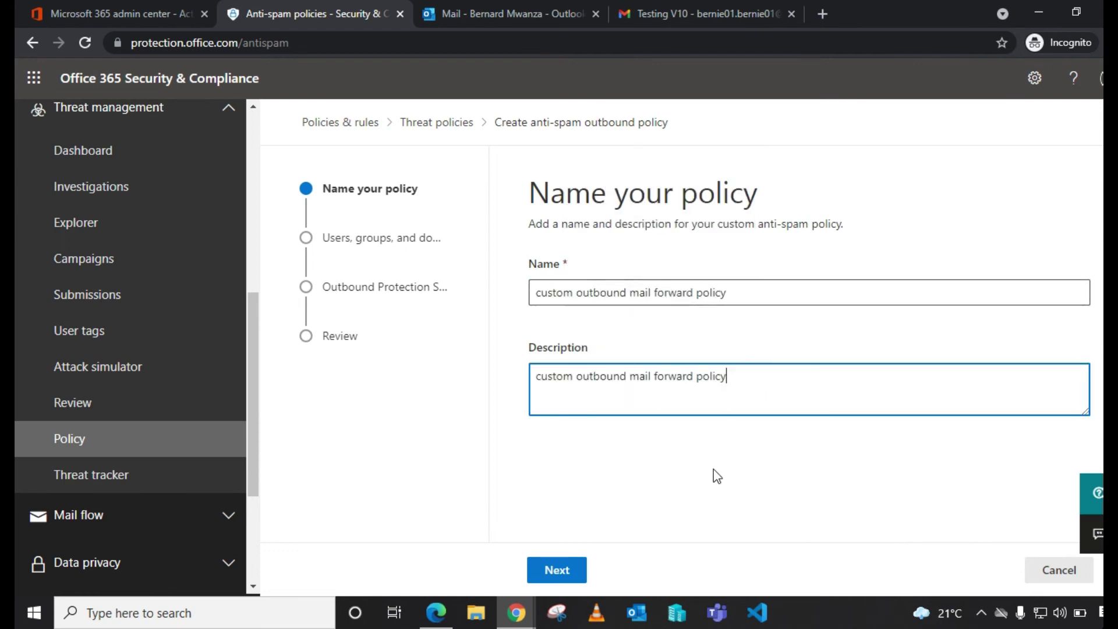
{"action": "left_click", "coordinate": [565, 572]}
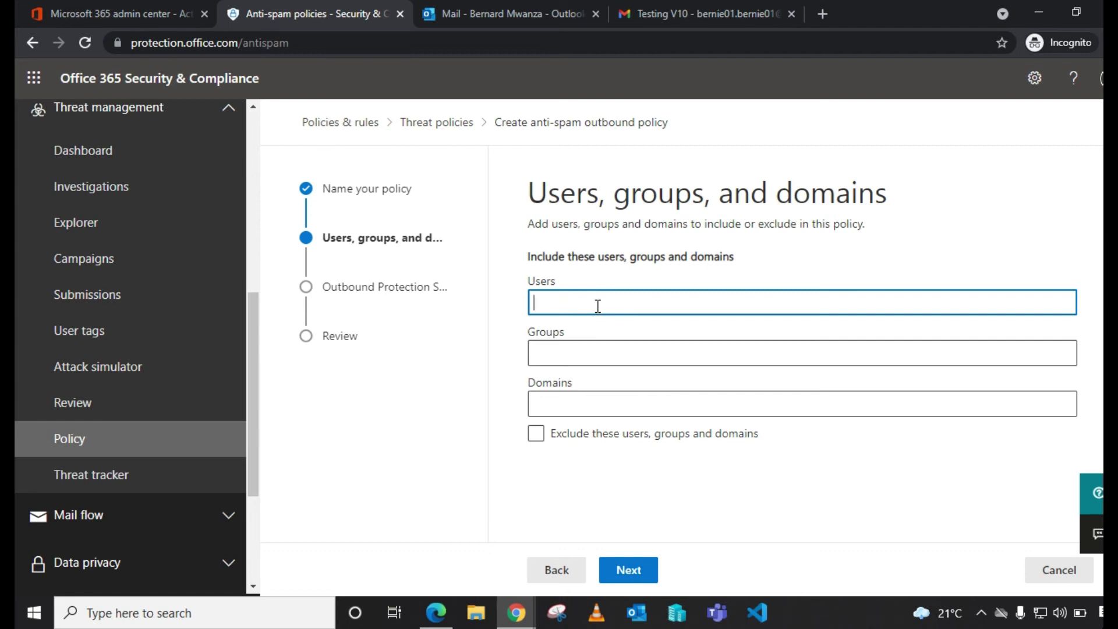
{"action": "right_click", "coordinate": [596, 305]}
{"action": "left_click", "coordinate": [641, 433]}
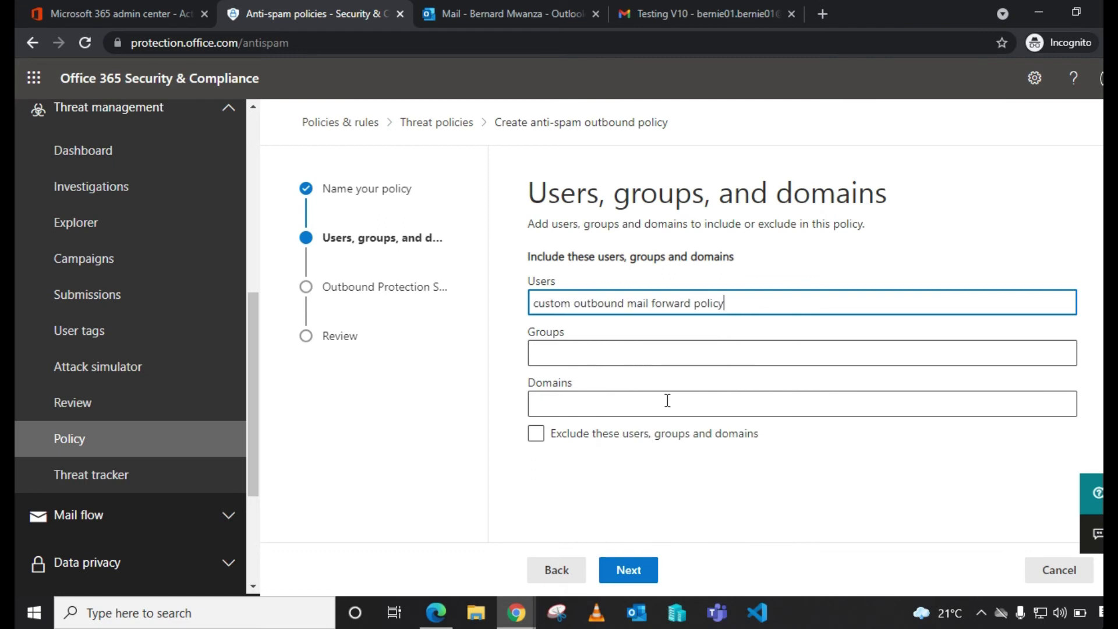
{"action": "key", "text": "ctrl+a"}
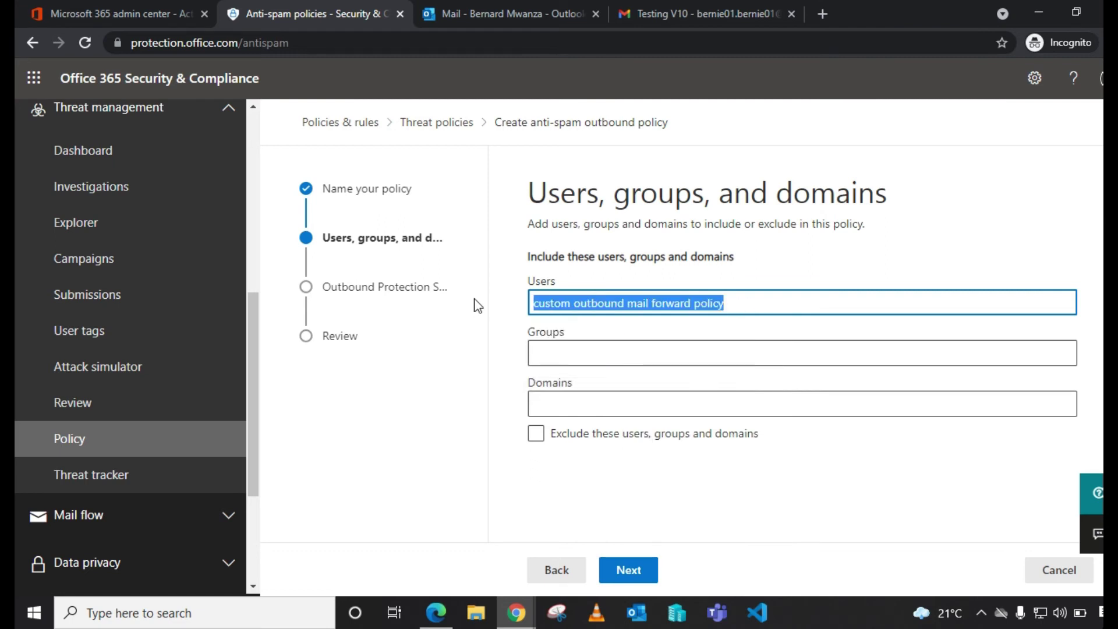
{"action": "key", "text": "BackSpace"}
Switch to the Outlook mailbox and copy the recipient's email address from the profile card of the "Testing V10" message.
{"action": "left_click", "coordinate": [503, 13]}
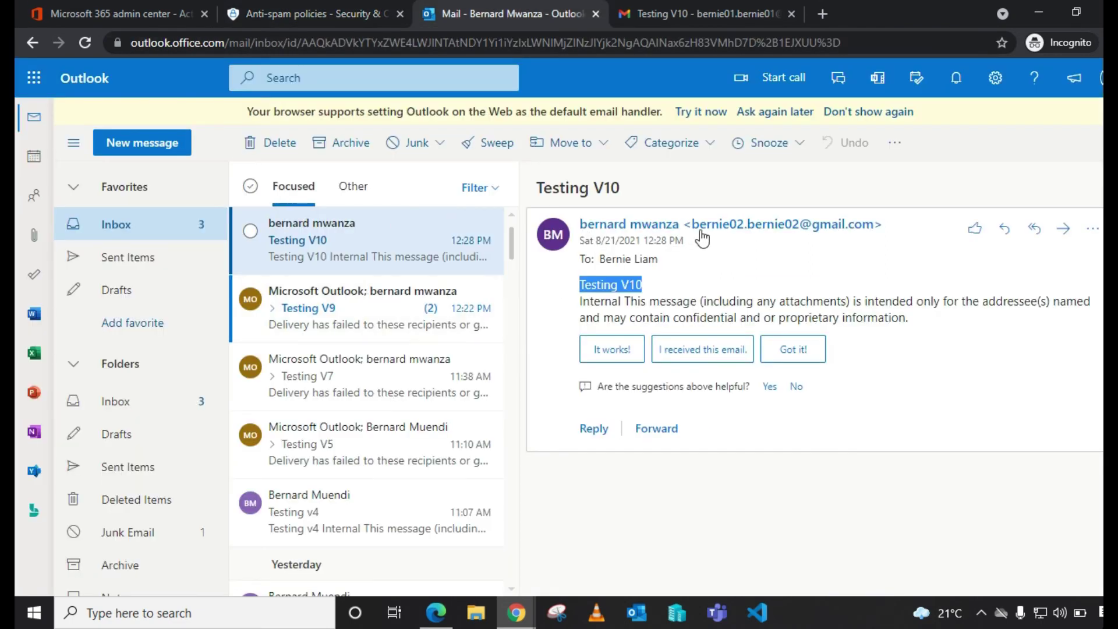
{"action": "mouse_move", "coordinate": [628, 269]}
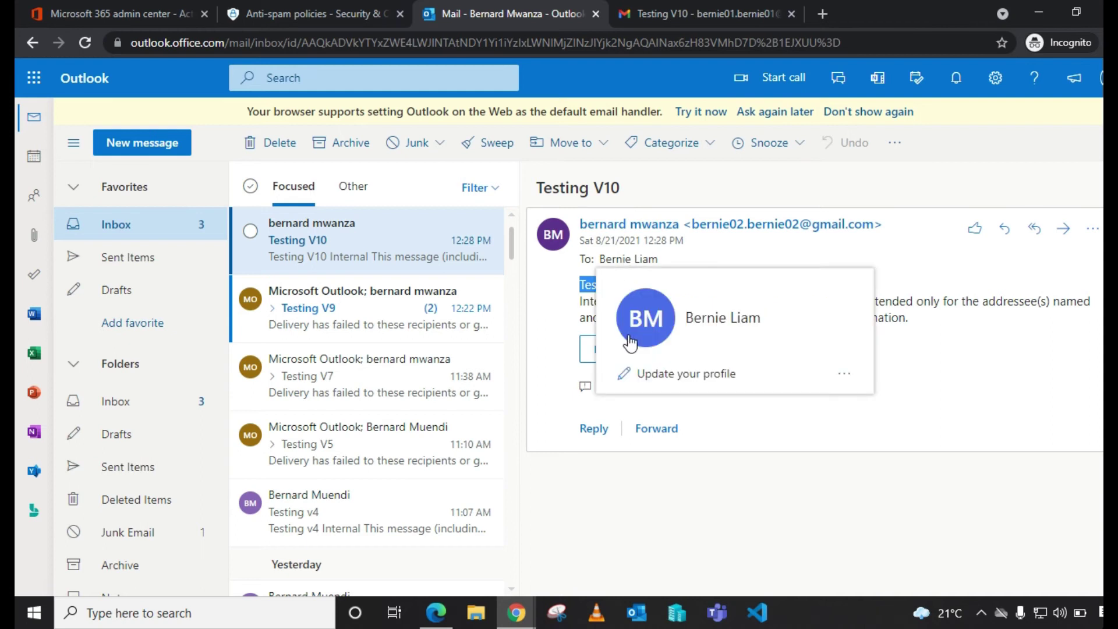
{"action": "left_click", "coordinate": [652, 319]}
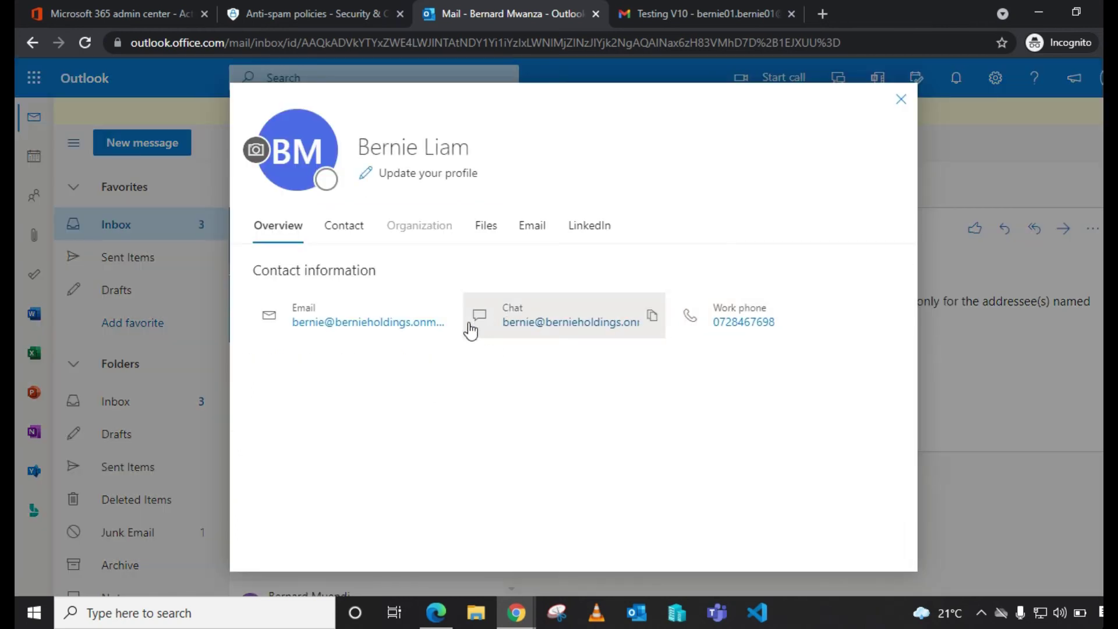
{"action": "left_click", "coordinate": [444, 320]}
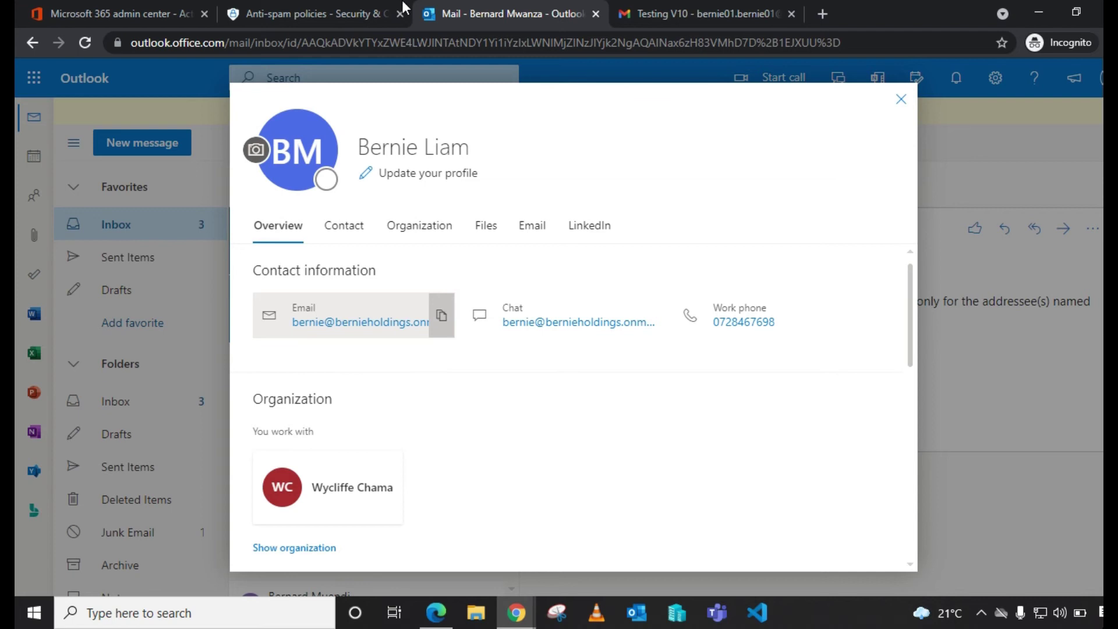
Back in the outbound policy wizard, include the mailbox owner under Users with the copied address and continue to the protection settings.
{"action": "left_click", "coordinate": [333, 7]}
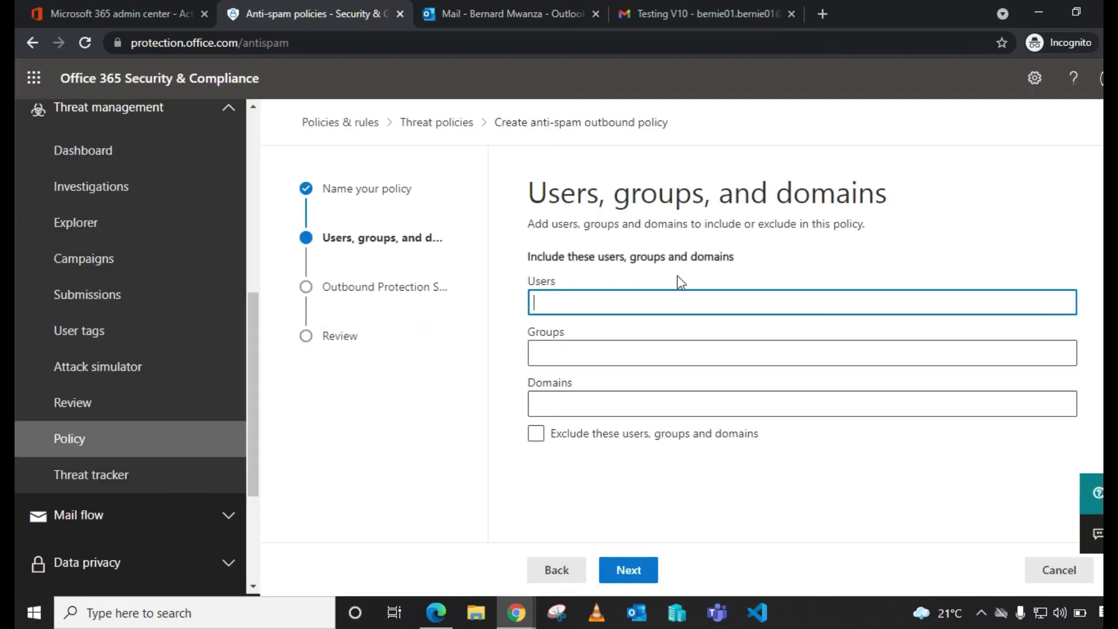
{"action": "right_click", "coordinate": [582, 299]}
{"action": "left_click", "coordinate": [628, 428]}
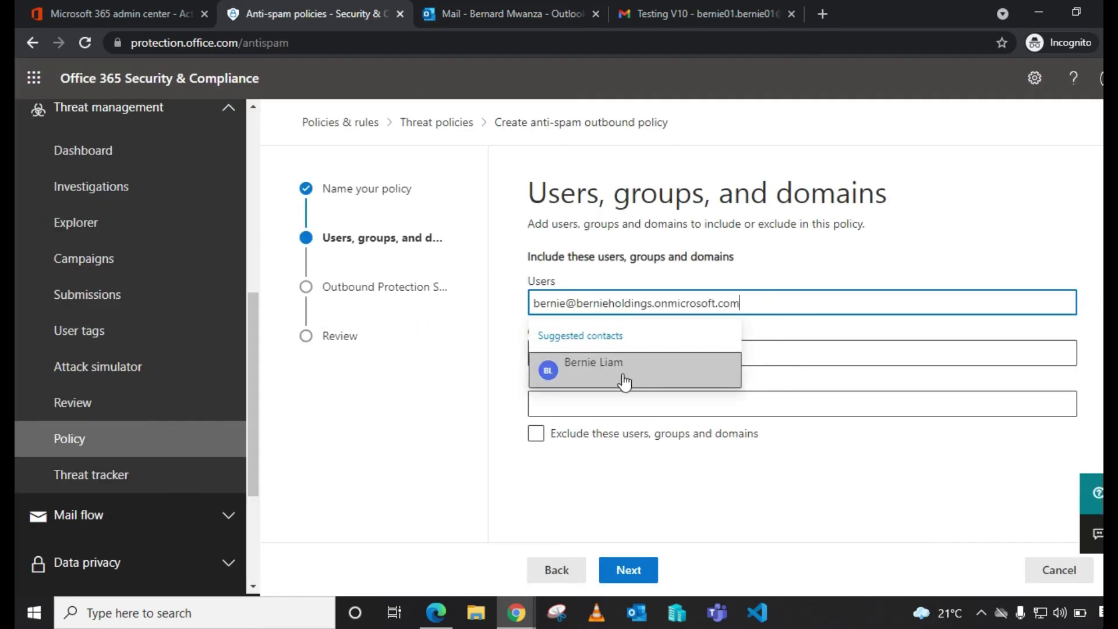
{"action": "left_click", "coordinate": [590, 370]}
{"action": "left_click", "coordinate": [746, 375]}
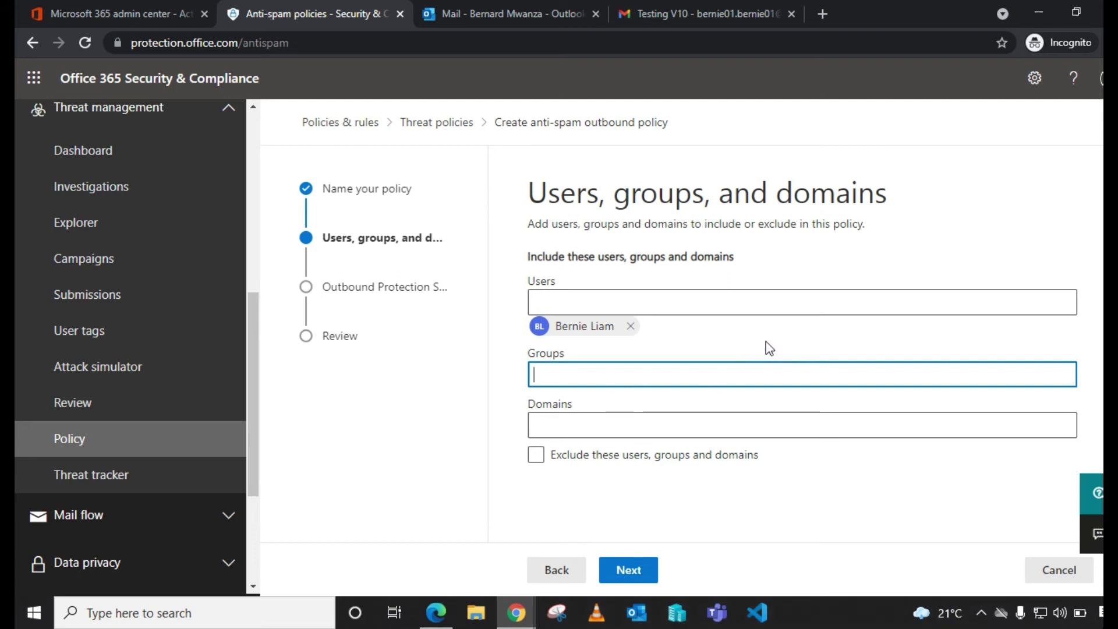
{"action": "left_click", "coordinate": [585, 428]}
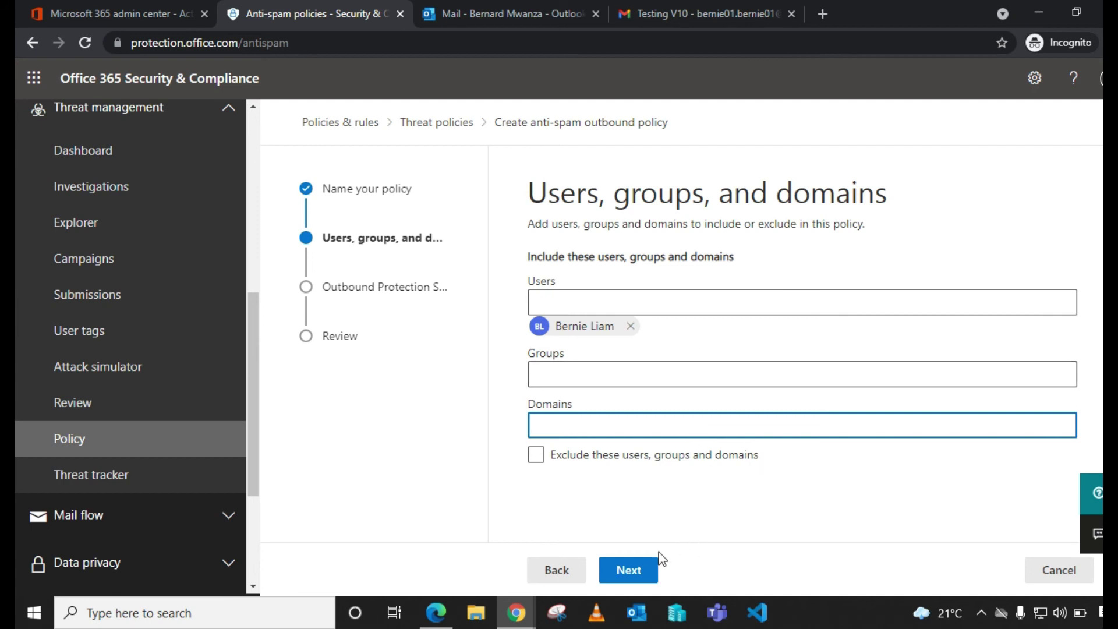
{"action": "left_click", "coordinate": [633, 569]}
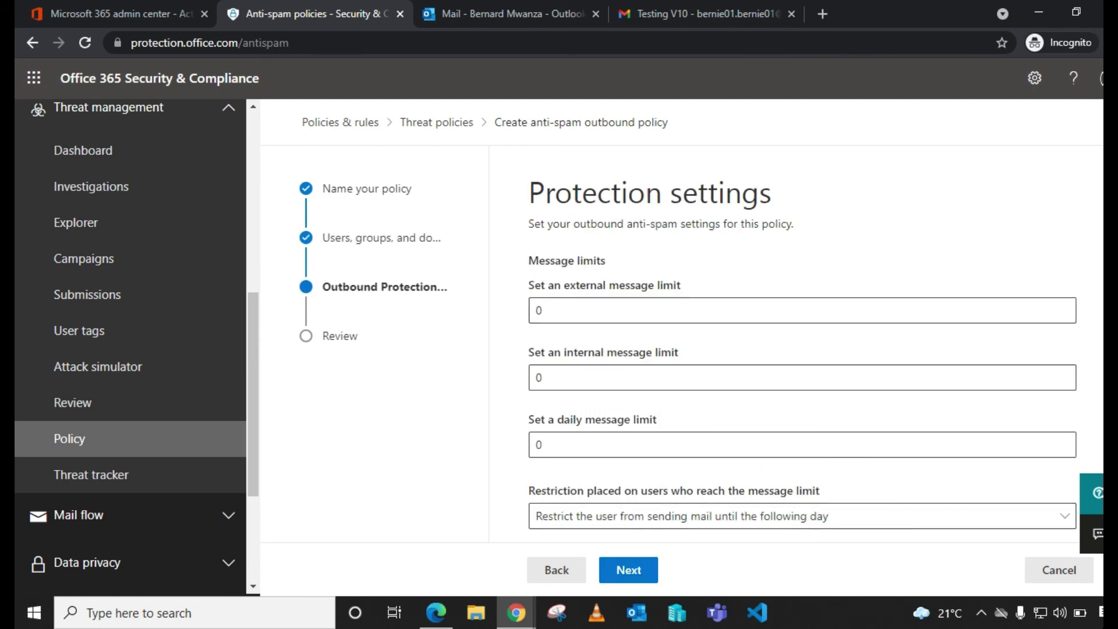
Set the automatic forwarding rules to "On - Forwarding is enabled", create the custom outbound policy and finish the wizard.
{"action": "scroll", "coordinate": [737, 519], "scroll_direction": "down", "scroll_amount": 3}
{"action": "scroll", "coordinate": [802, 345], "scroll_direction": "down", "scroll_amount": 1}
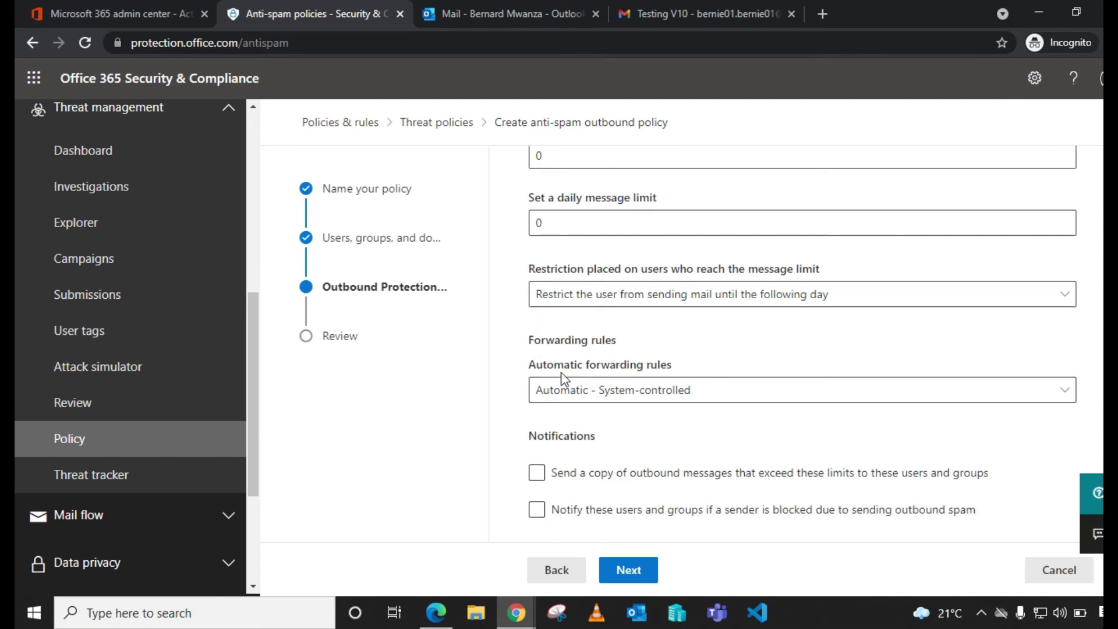
{"action": "left_click", "coordinate": [704, 396]}
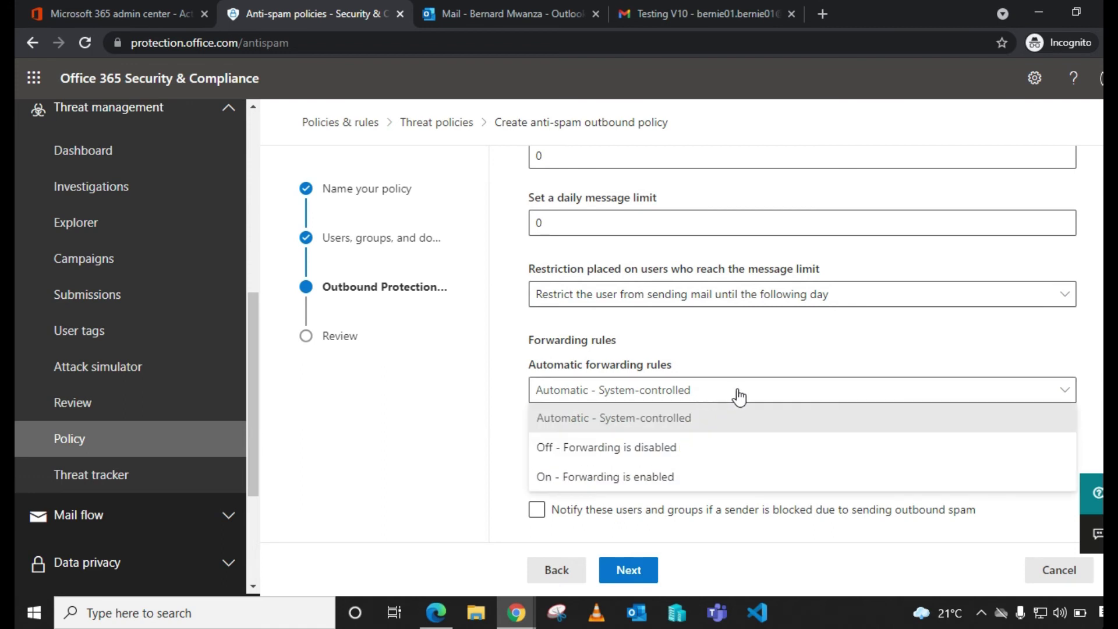
{"action": "left_click", "coordinate": [633, 477]}
{"action": "left_click", "coordinate": [641, 571]}
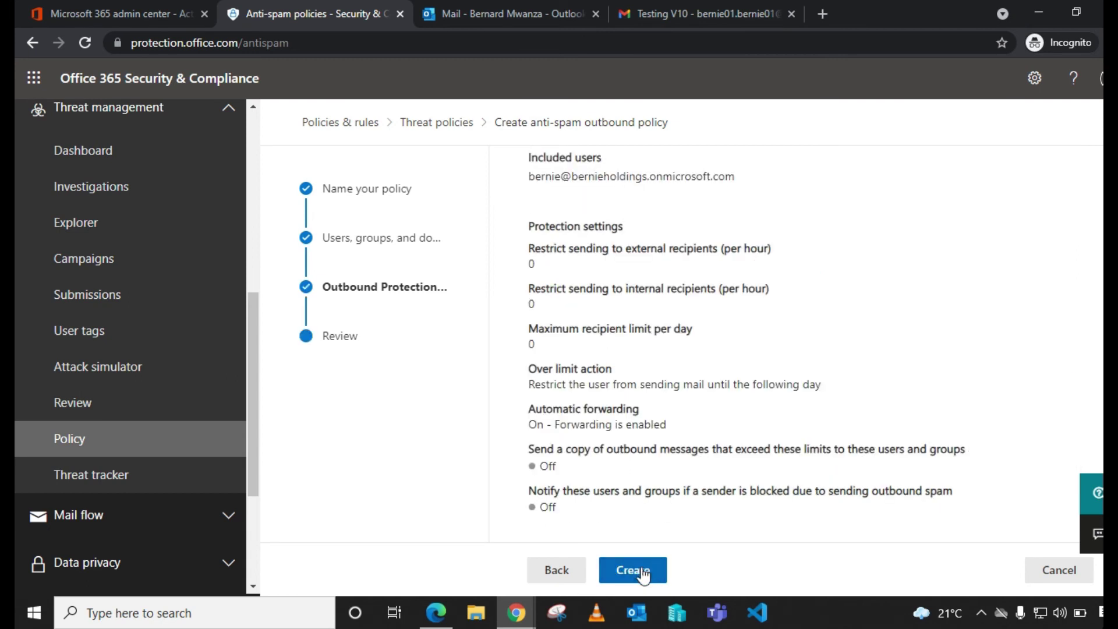
{"action": "left_click", "coordinate": [641, 573]}
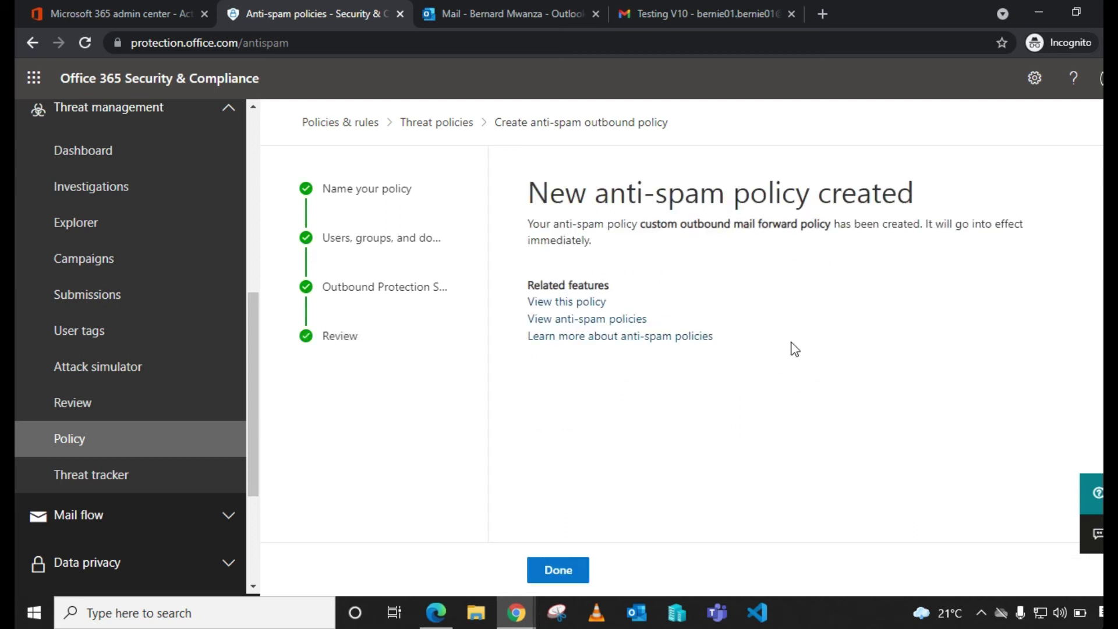
{"action": "left_click", "coordinate": [557, 573]}
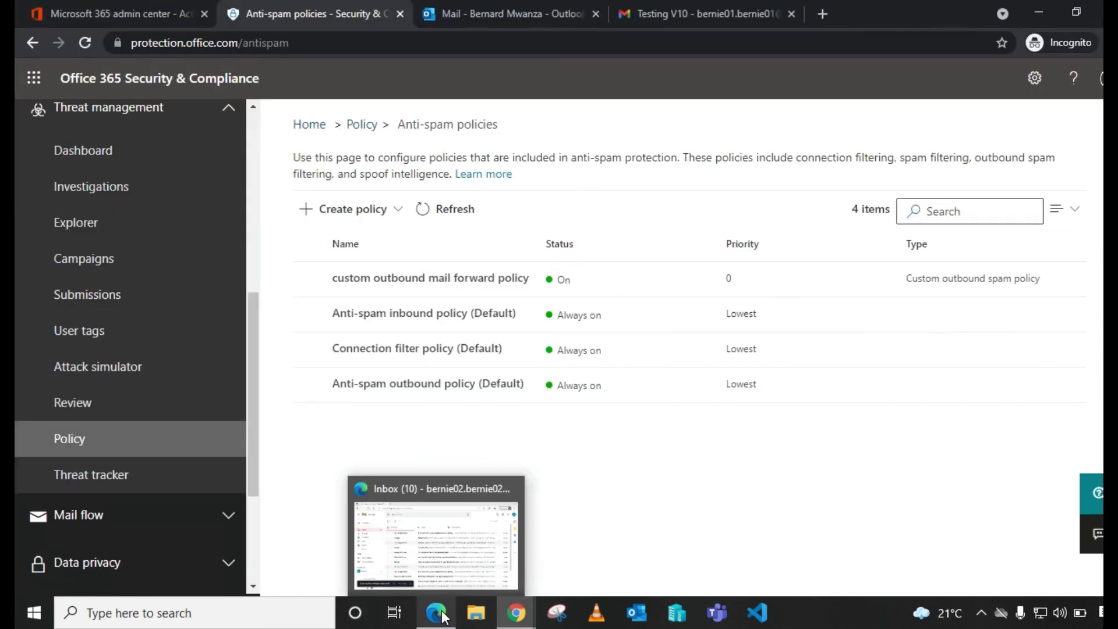
Switch to the sender's Gmail in Edge and start a new message addressed to the copied mailbox address.
{"action": "left_click", "coordinate": [422, 537]}
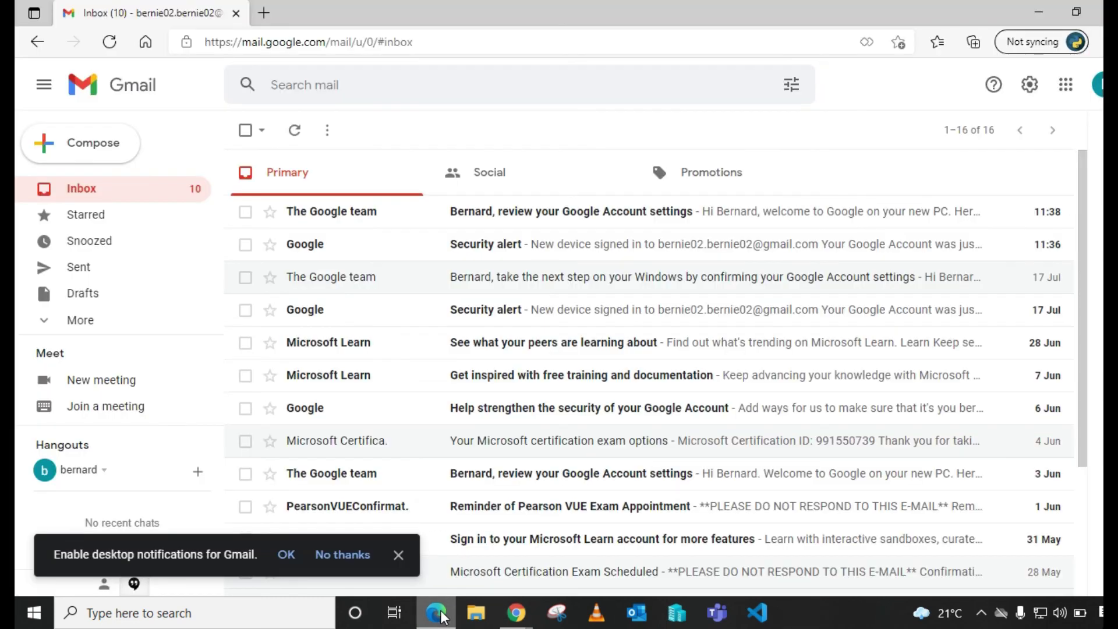
{"action": "left_click", "coordinate": [96, 156]}
{"action": "right_click", "coordinate": [712, 257]}
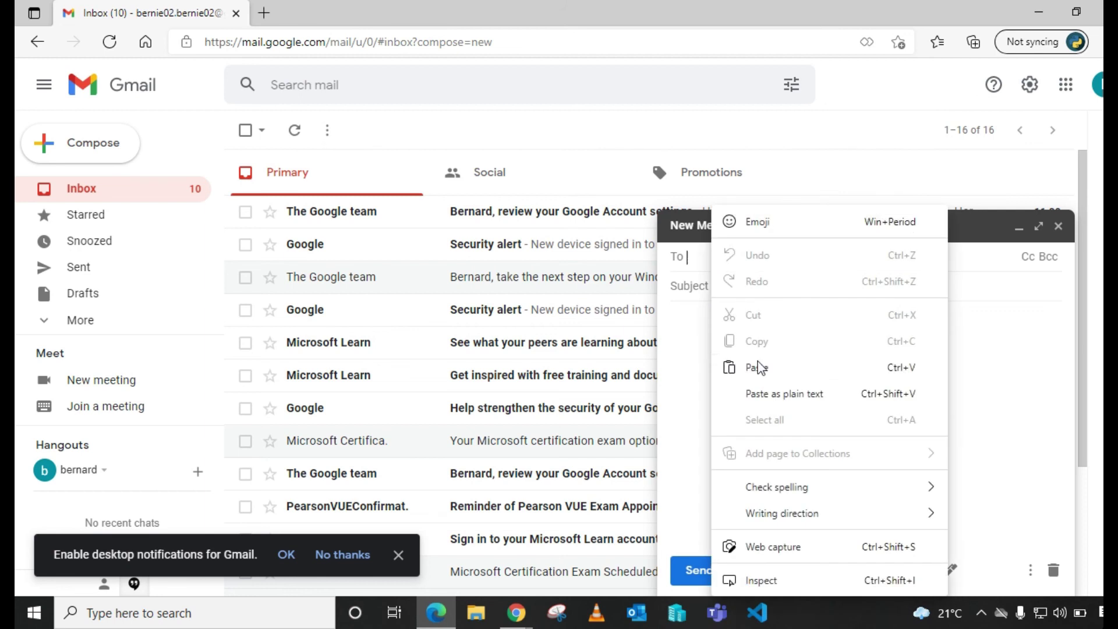
{"action": "left_click", "coordinate": [758, 368]}
{"action": "left_click", "coordinate": [733, 289]}
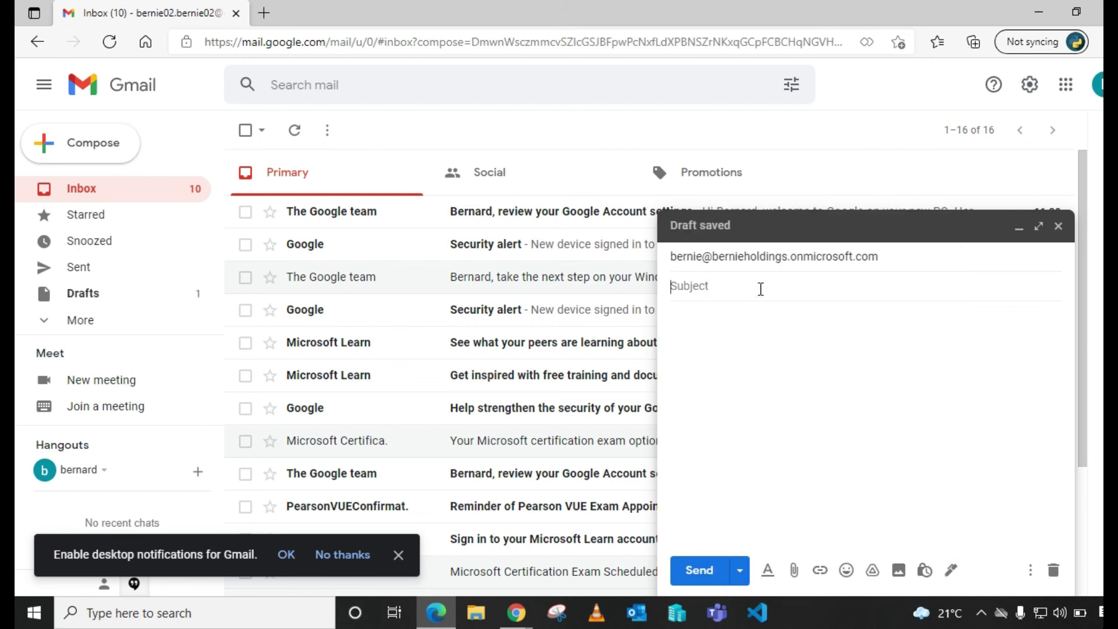
Give the message the subject "Testing V11" and the body "Testing v11", and send it.
{"action": "type", "text": "Testing V11"}
{"action": "left_click", "coordinate": [713, 327]}
{"action": "type", "text": "Testing"}
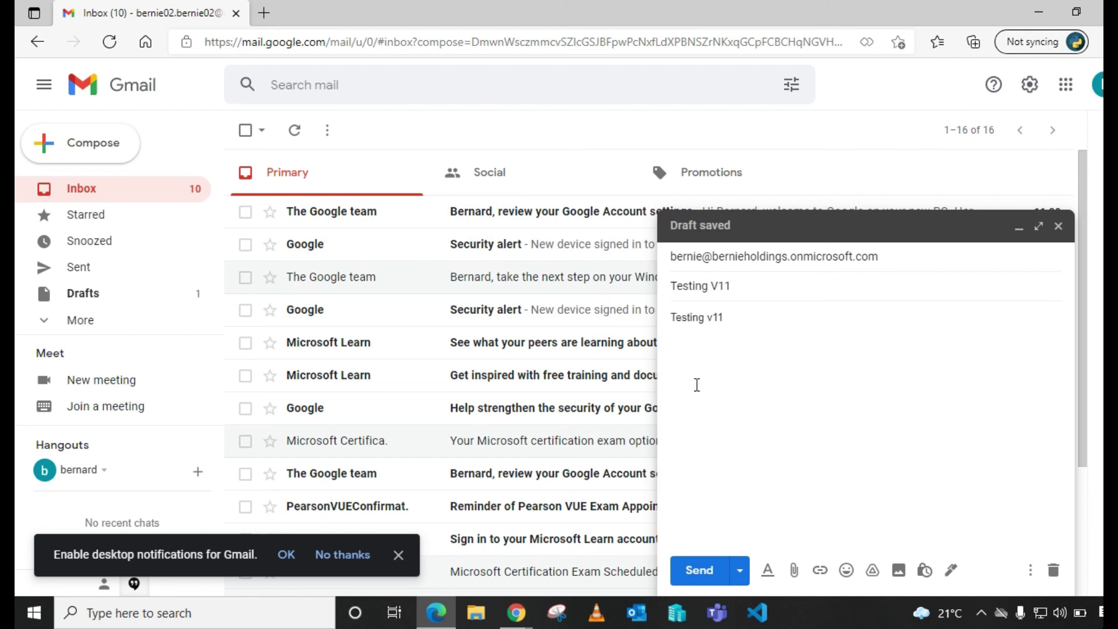
{"action": "left_click", "coordinate": [690, 571]}
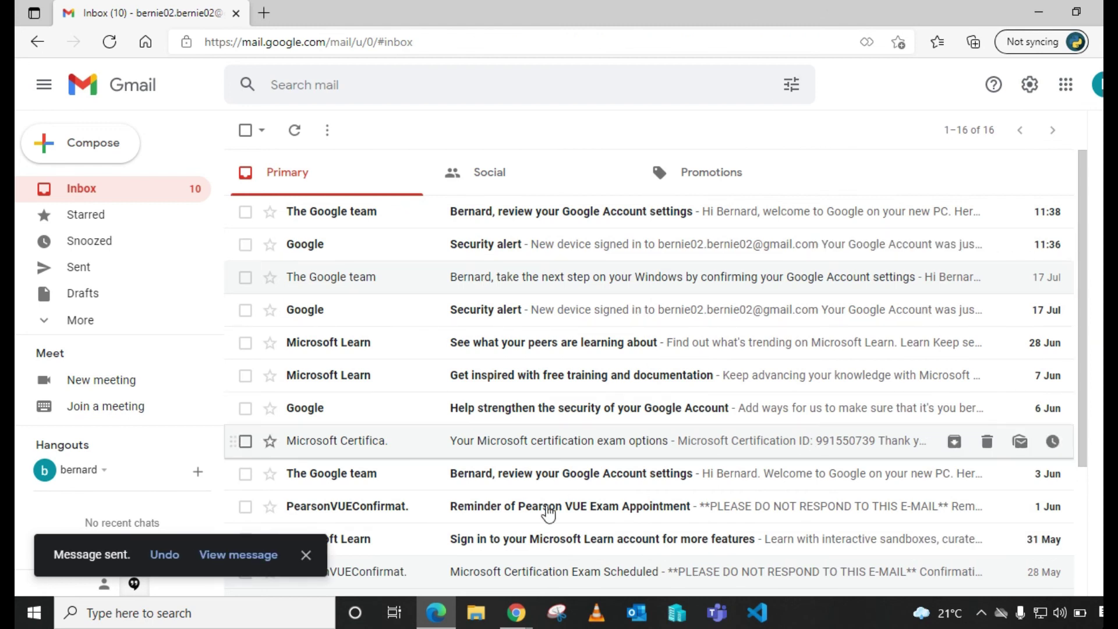
Switch to the Outlook mailbox in Chrome, close the profile card, and open the "Testing V11" message to check its body.
{"action": "mouse_move", "coordinate": [520, 614]}
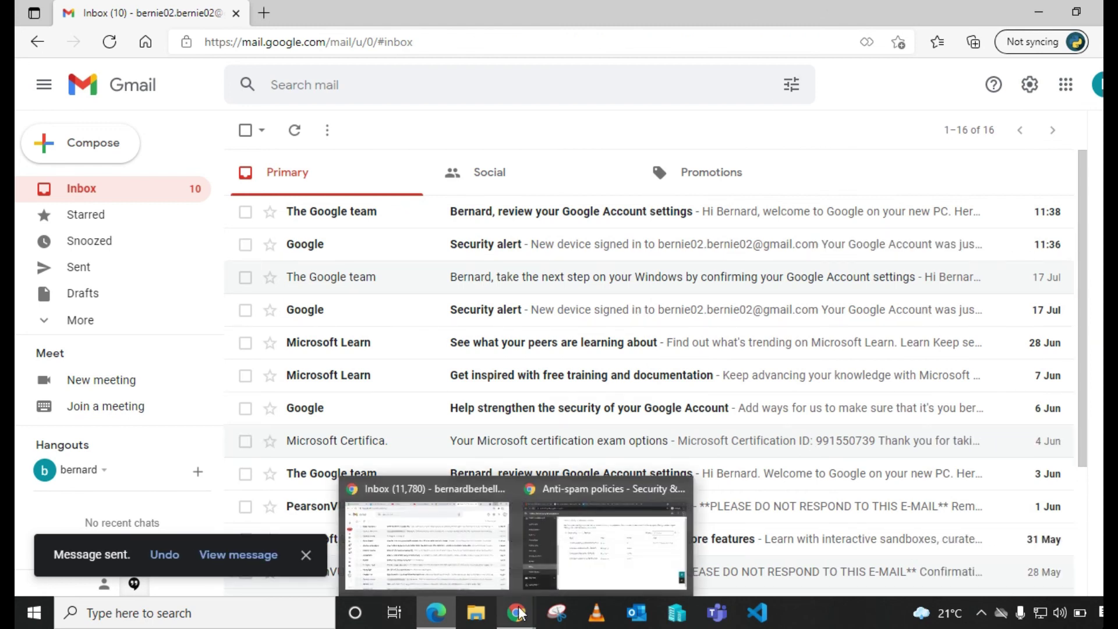
{"action": "left_click", "coordinate": [603, 519]}
{"action": "left_click", "coordinate": [524, 14]}
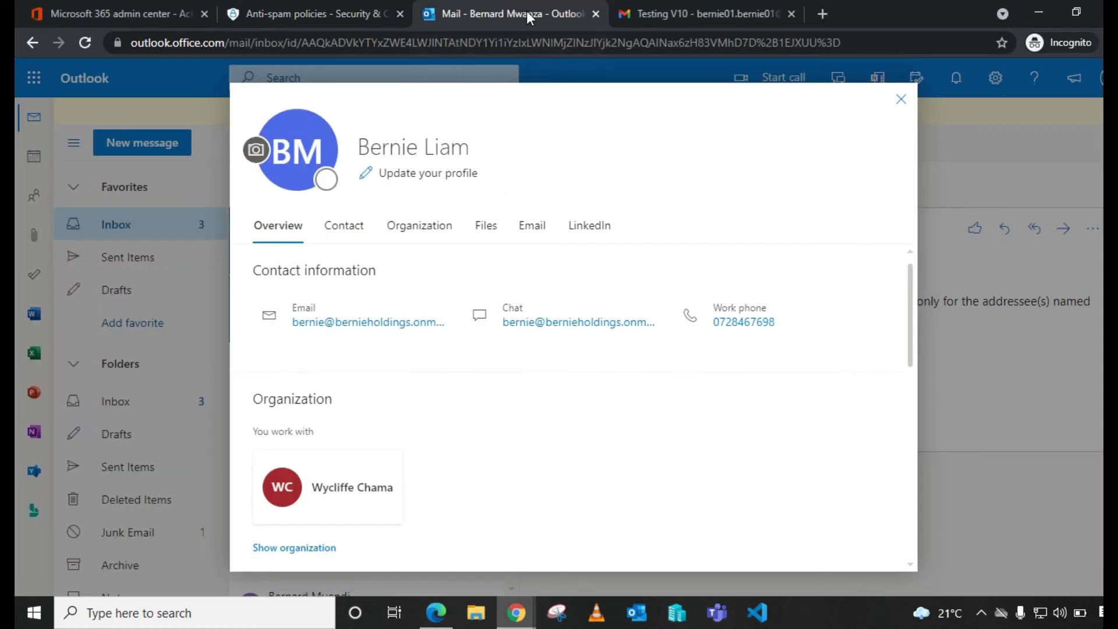
{"action": "left_click", "coordinate": [901, 99]}
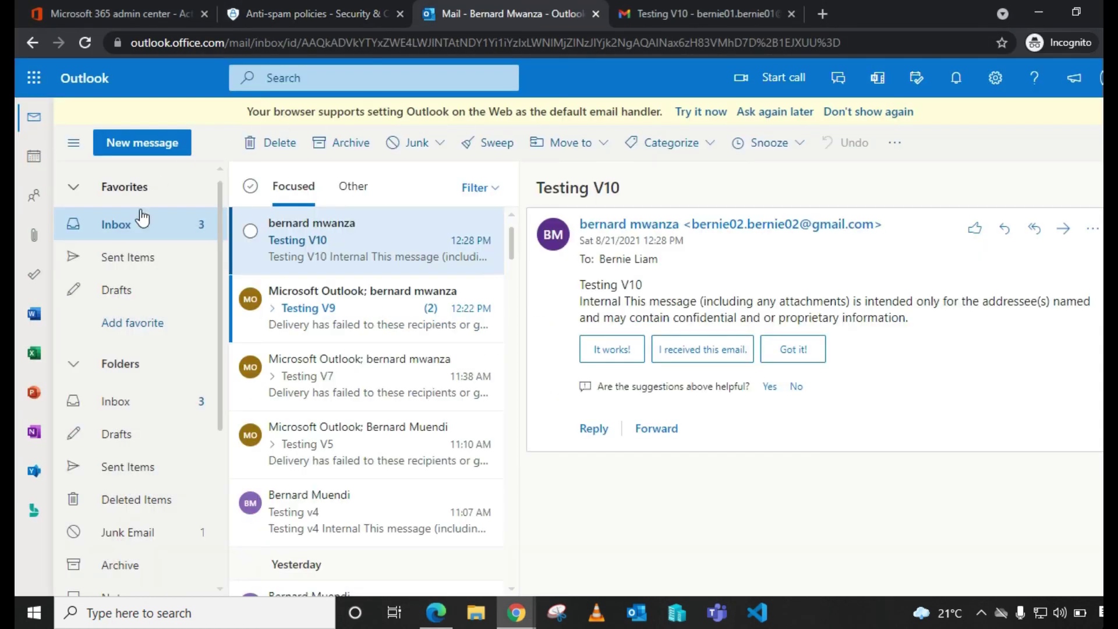
{"action": "left_click", "coordinate": [138, 232]}
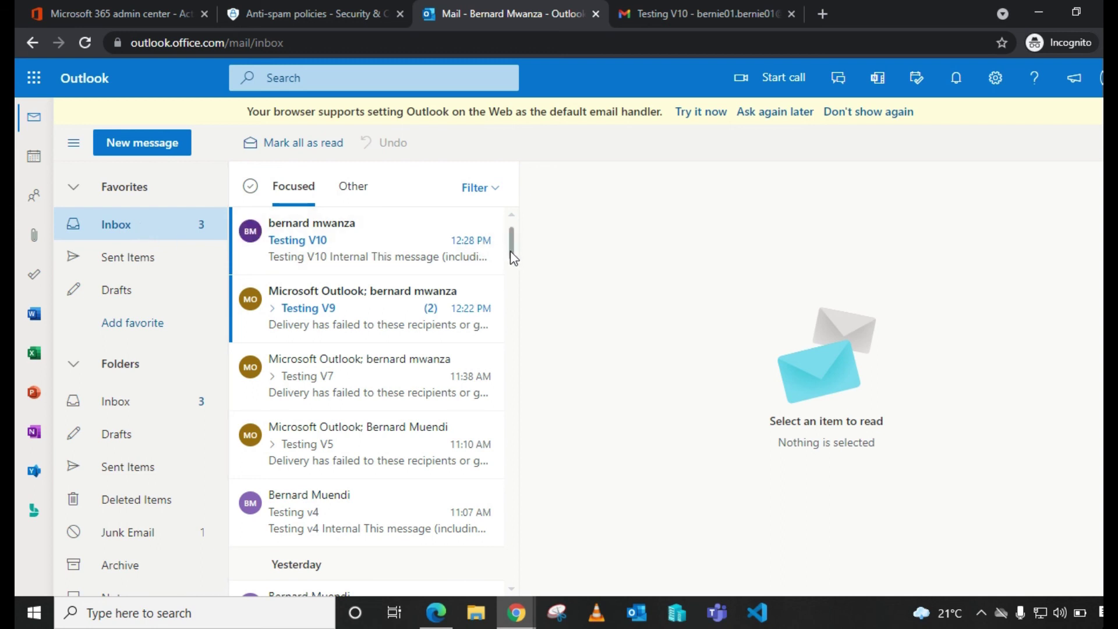
{"action": "left_click", "coordinate": [340, 251]}
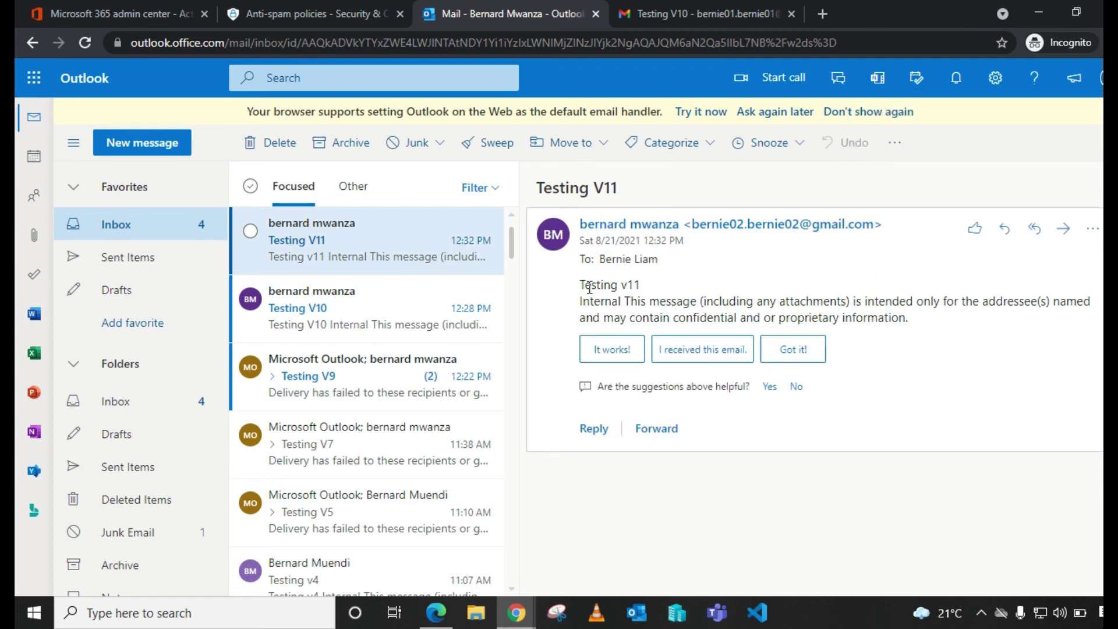
{"action": "left_click_drag", "start_coordinate": [584, 287], "coordinate": [670, 291]}
{"action": "left_click", "coordinate": [695, 281]}
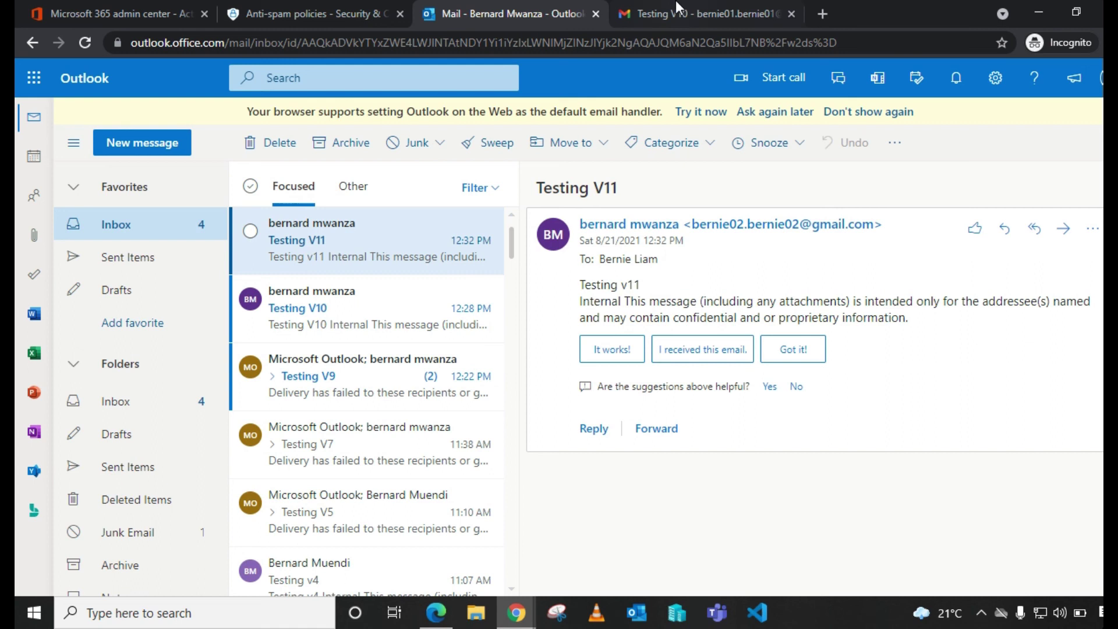
Open the forwarded "Testing V11" message in the external Gmail inbox, examine its body and recipient details, and return to the inbox.
{"action": "left_click", "coordinate": [712, 12]}
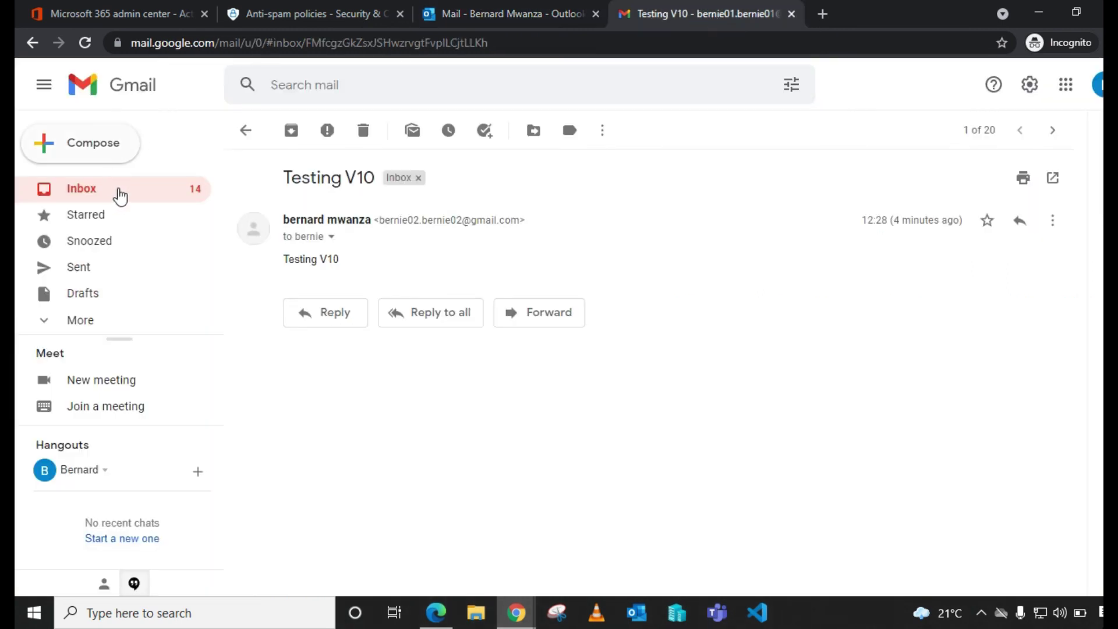
{"action": "left_click", "coordinate": [93, 198]}
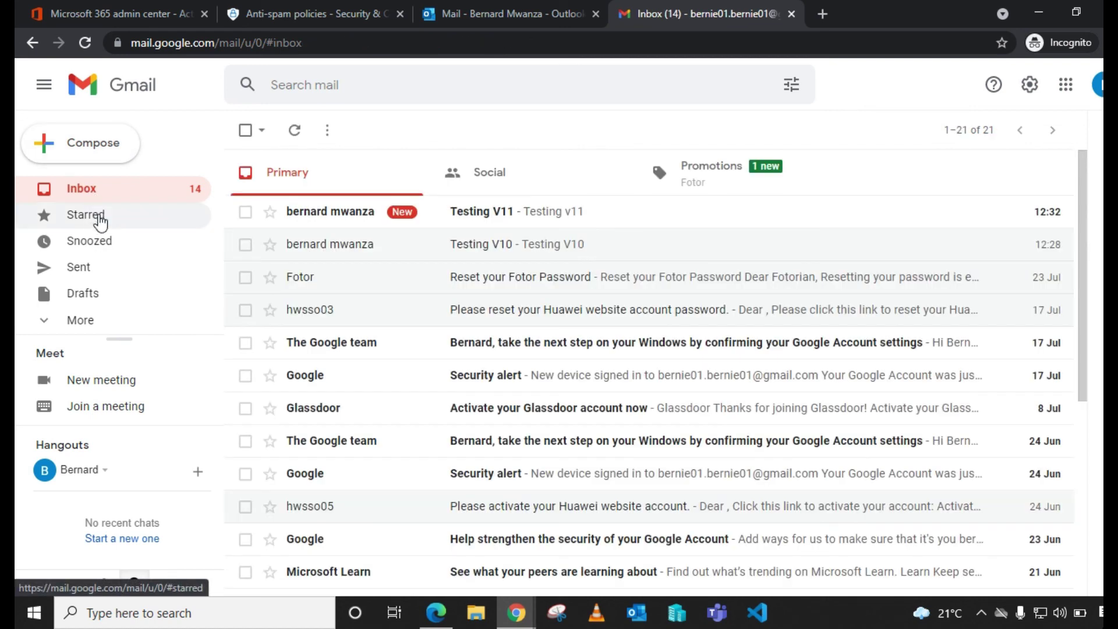
{"action": "left_click", "coordinate": [462, 217]}
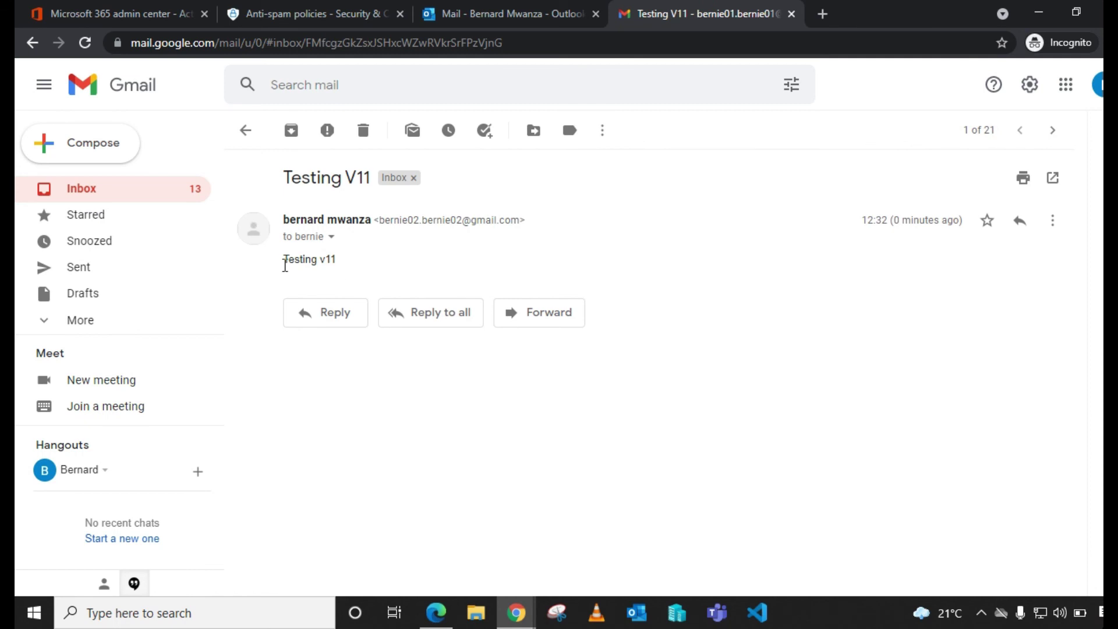
{"action": "triple_click", "coordinate": [427, 269]}
{"action": "left_click", "coordinate": [427, 270]}
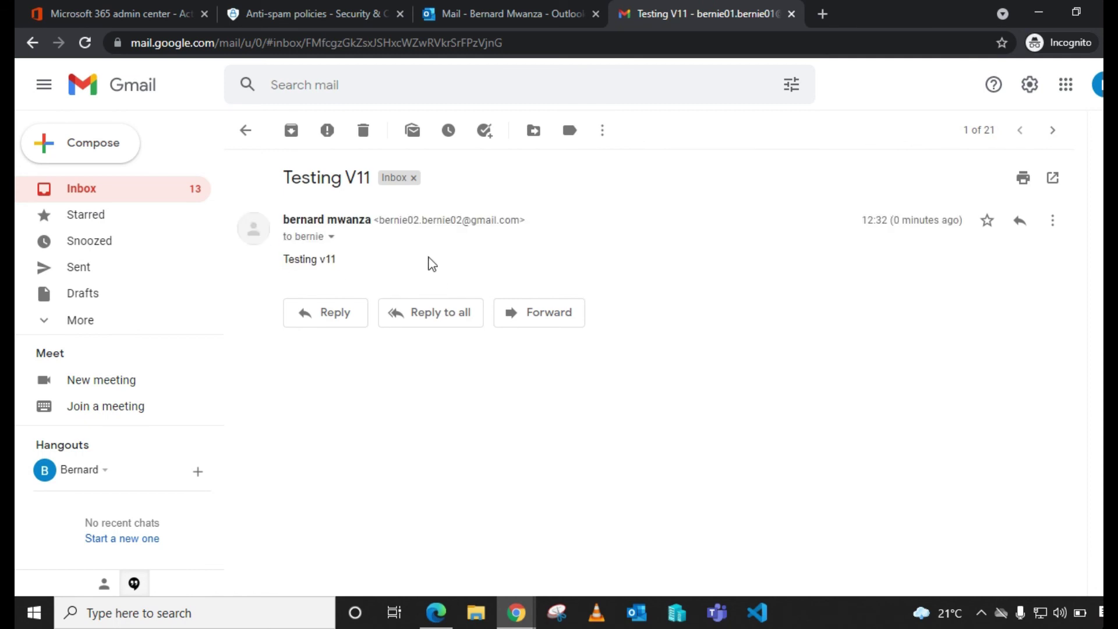
{"action": "left_click", "coordinate": [331, 237]}
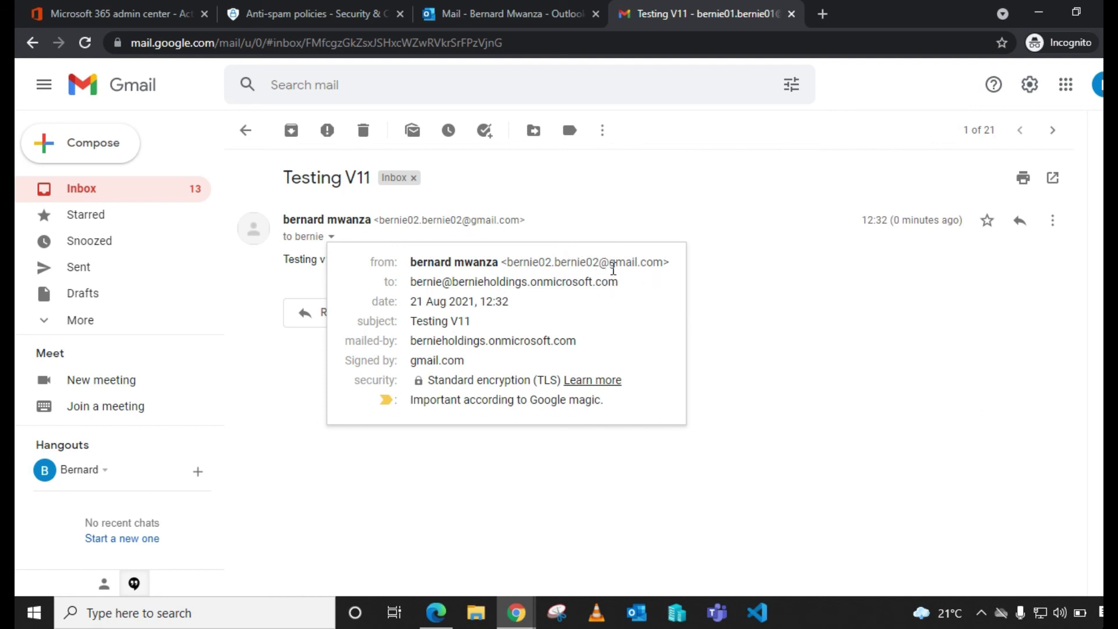
{"action": "mouse_move", "coordinate": [413, 284]}
{"action": "left_click_drag", "start_coordinate": [413, 284], "coordinate": [627, 291]}
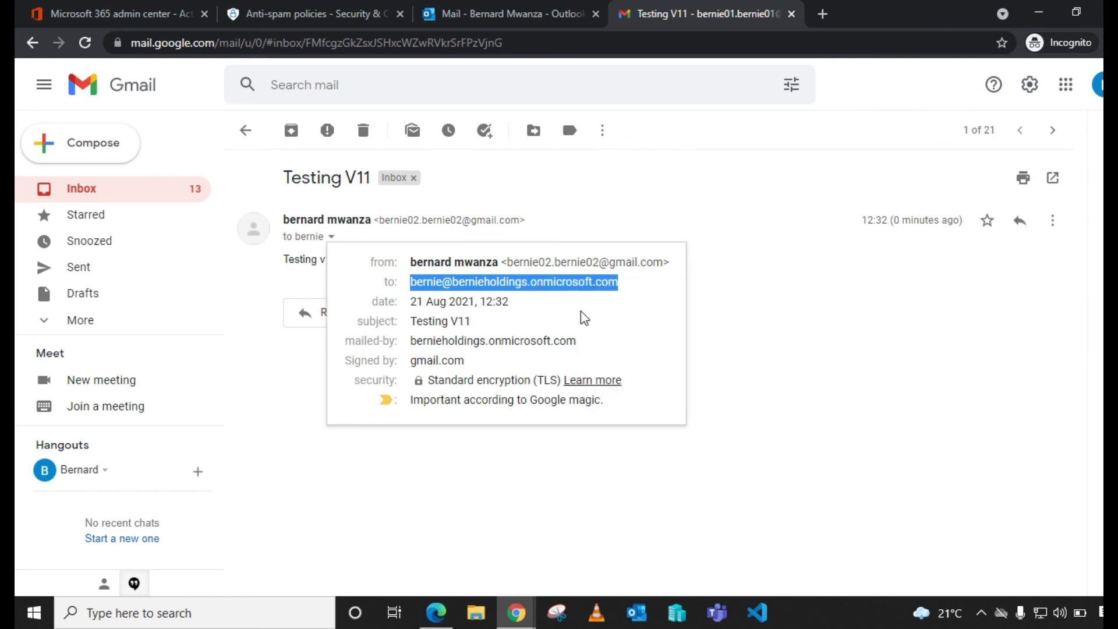
{"action": "left_click", "coordinate": [812, 348]}
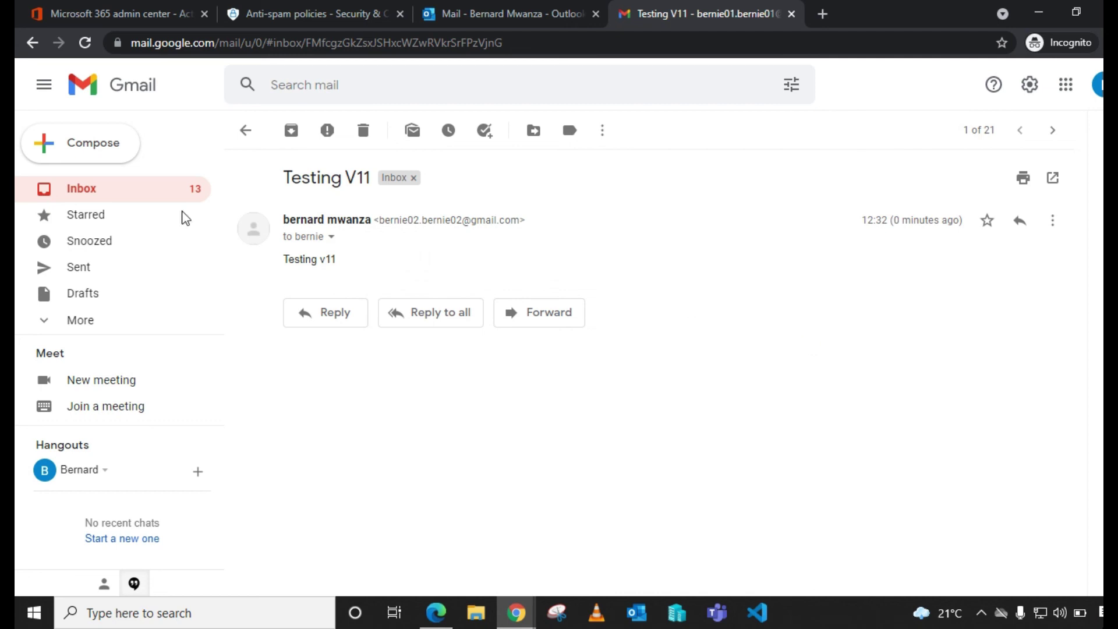
{"action": "left_click", "coordinate": [109, 193]}
Go back to the anti-spam policies list and select the default outbound policy.
{"action": "left_click", "coordinate": [295, 19]}
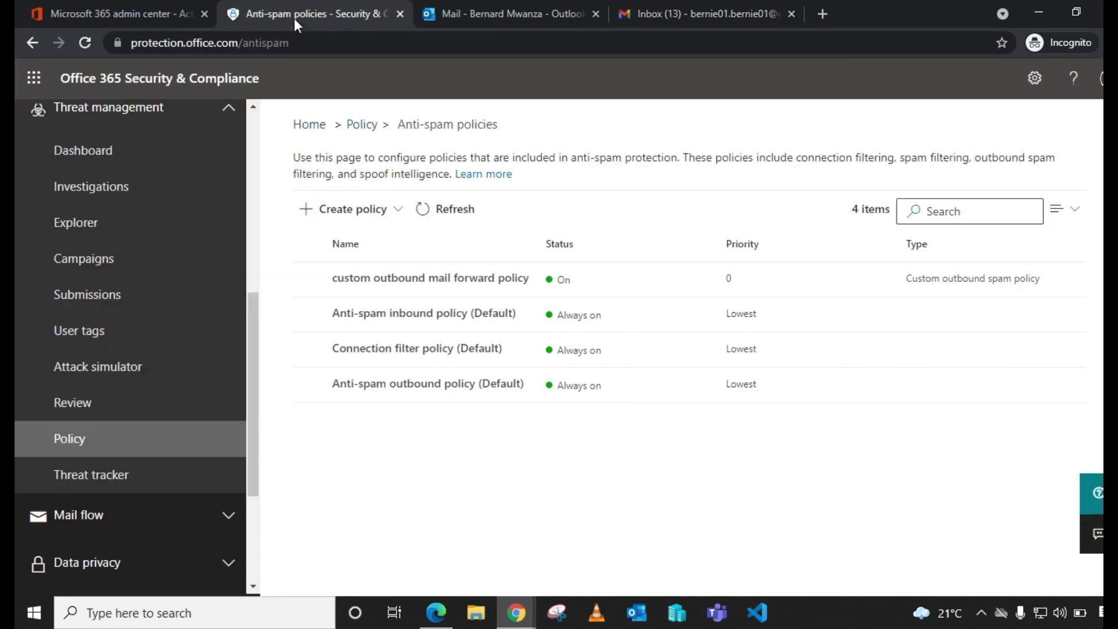
{"action": "left_click", "coordinate": [526, 10]}
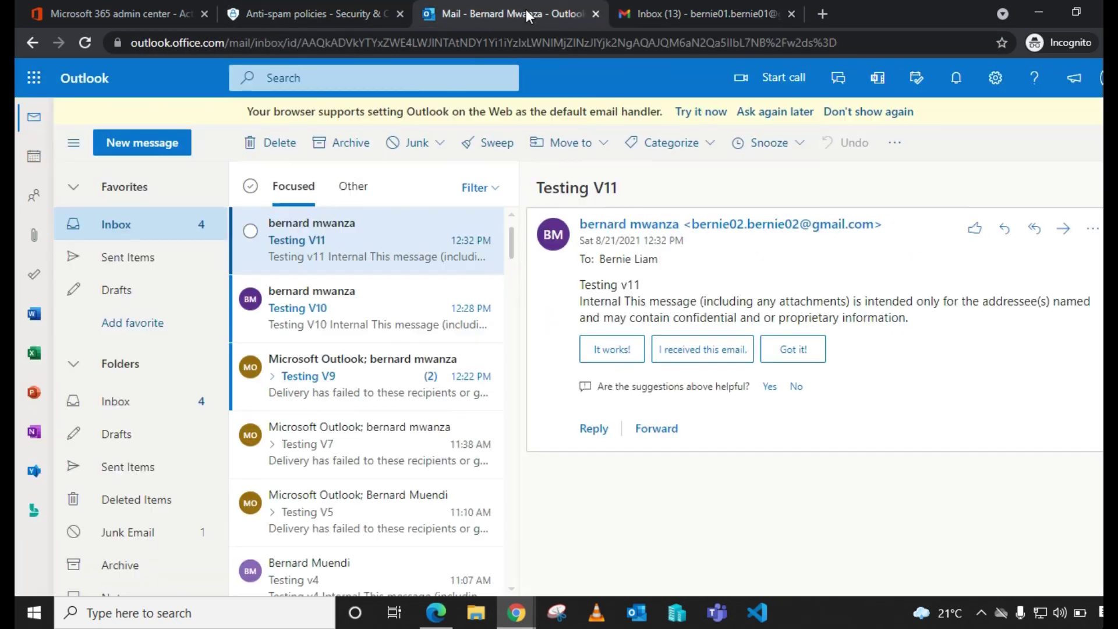
{"action": "left_click", "coordinate": [693, 9]}
{"action": "left_click", "coordinate": [259, 18]}
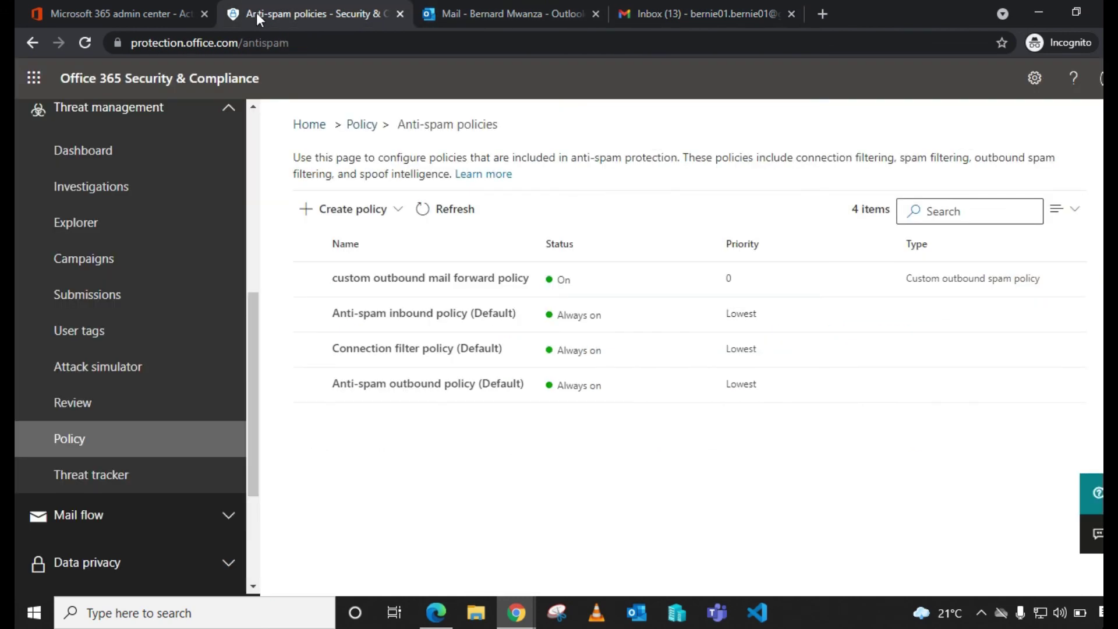
{"action": "left_click", "coordinate": [664, 384]}
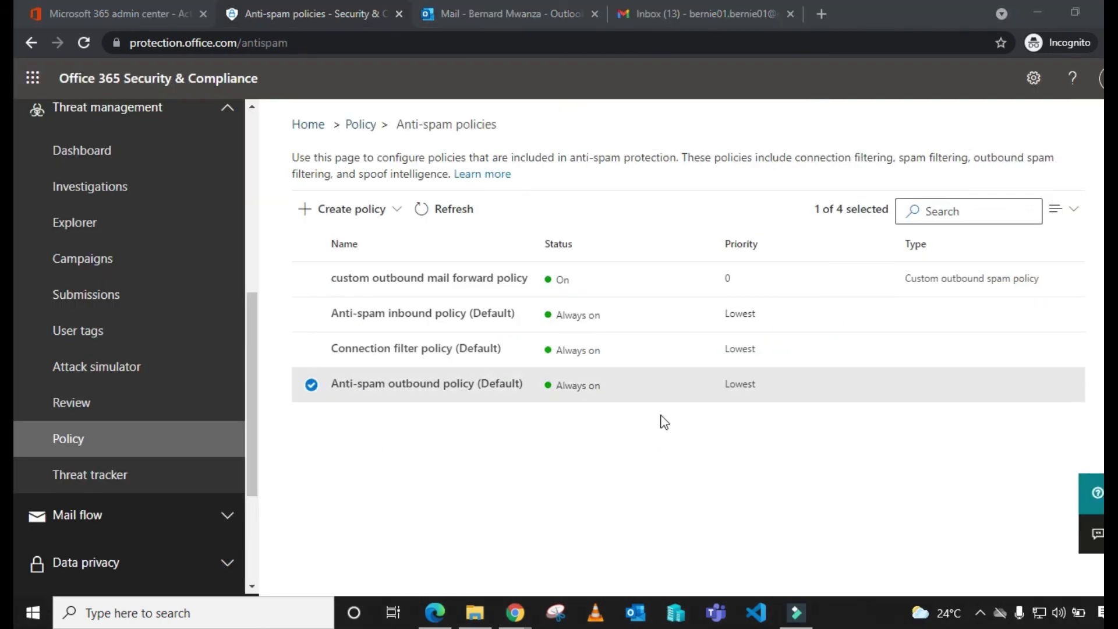